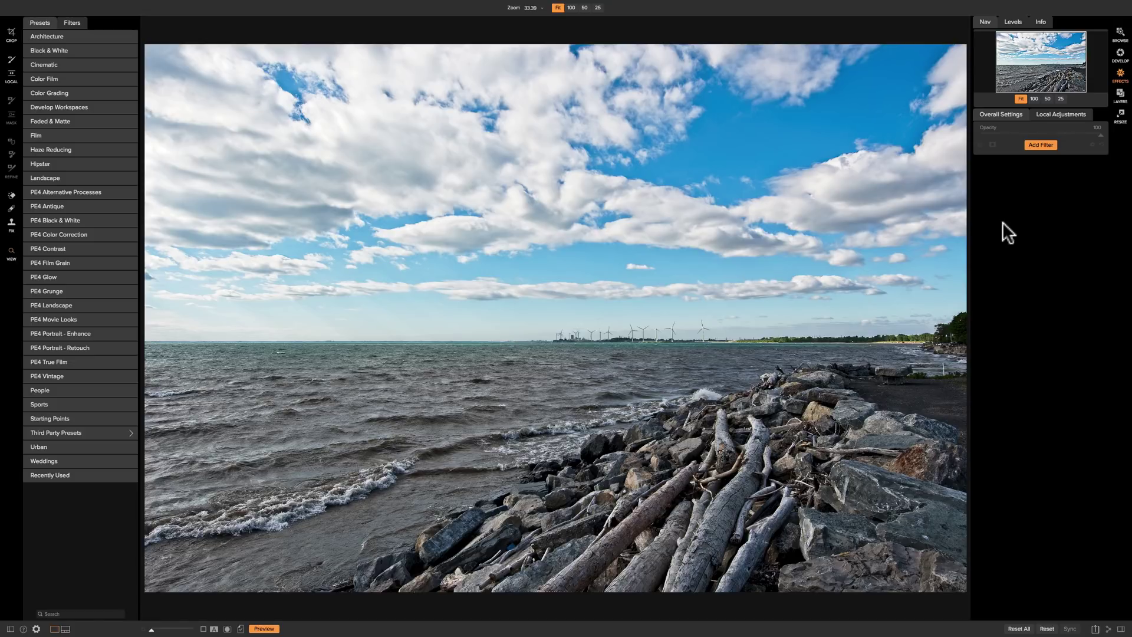
Add a Photo Filter to the seascape photo and apply its 85 style.
left_click(1039, 144)
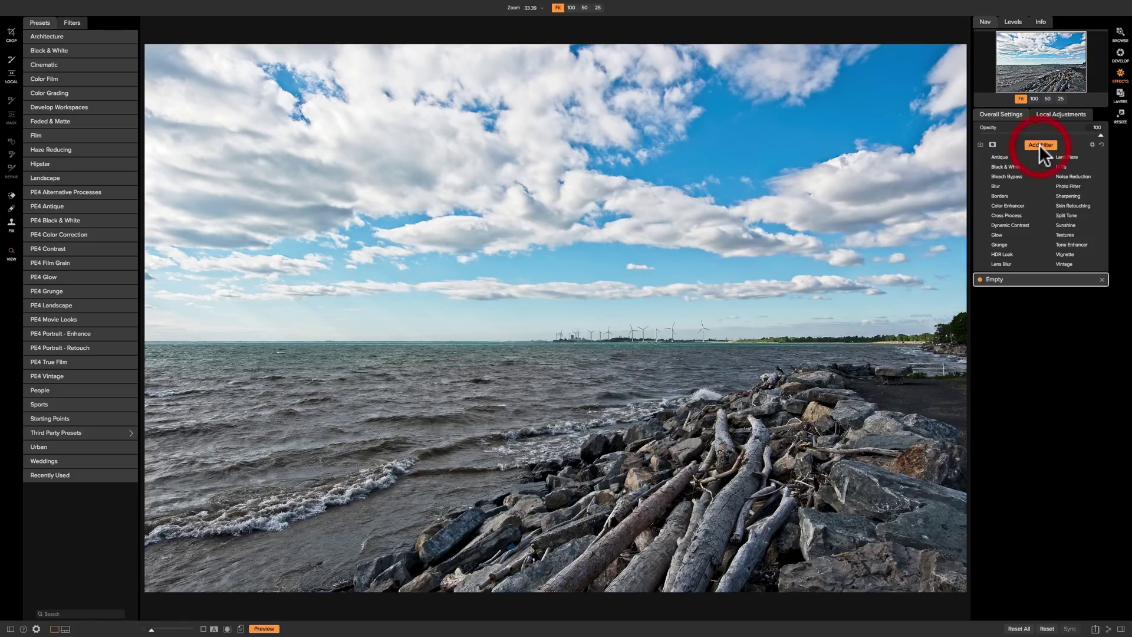
left_click(1070, 182)
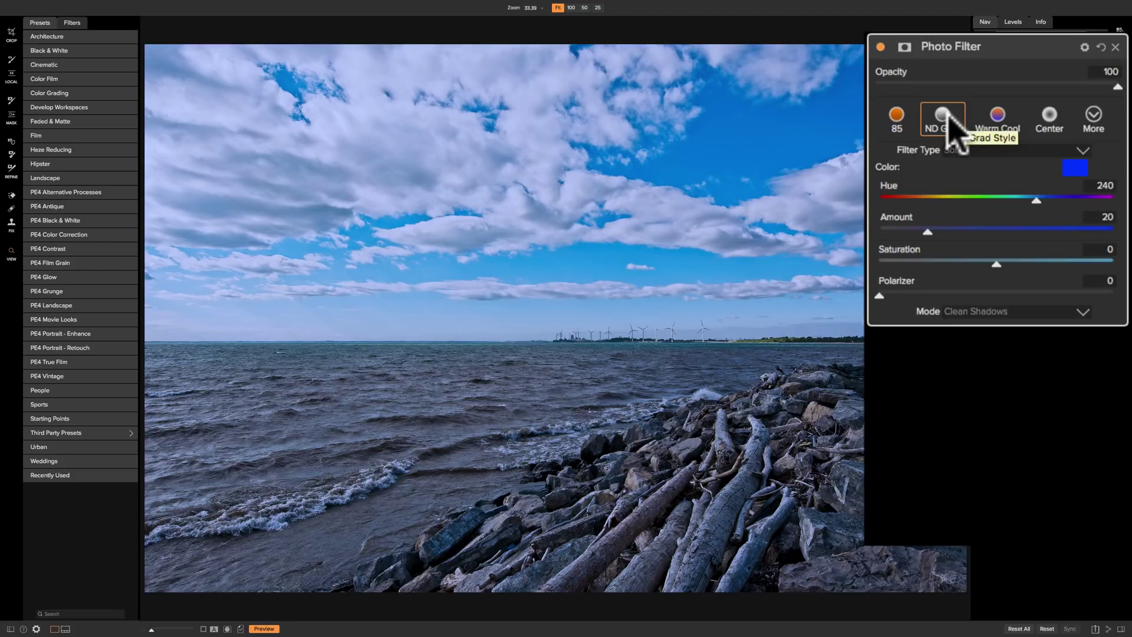
left_click(895, 116)
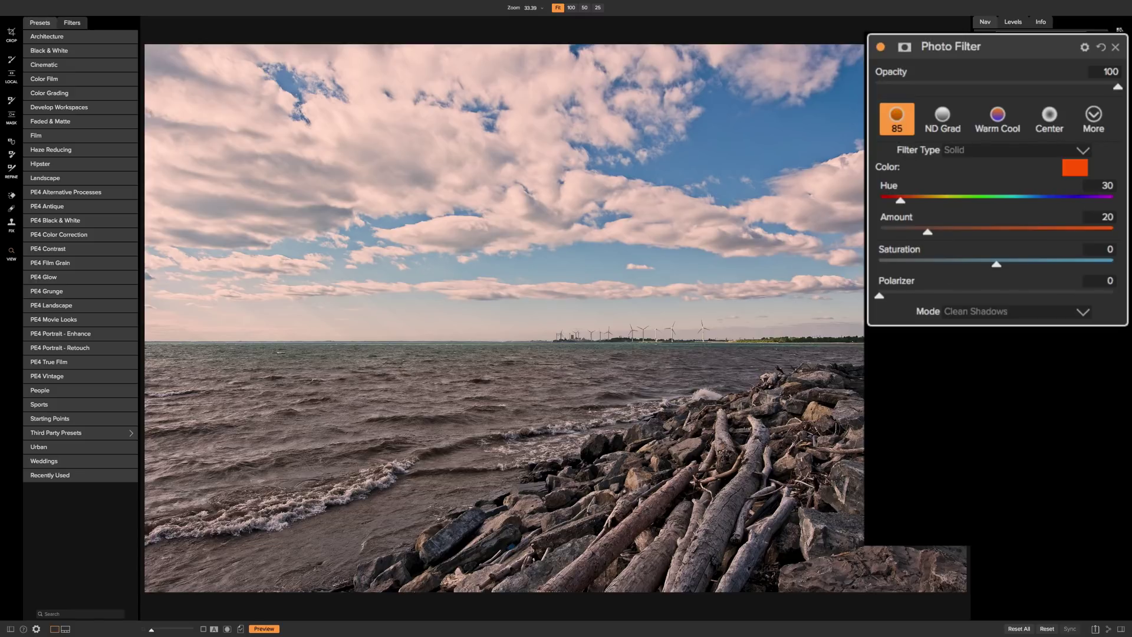
Apply the ND Grad style and toggle the Photo Filter off and on to compare the photo with and without it.
left_click(943, 118)
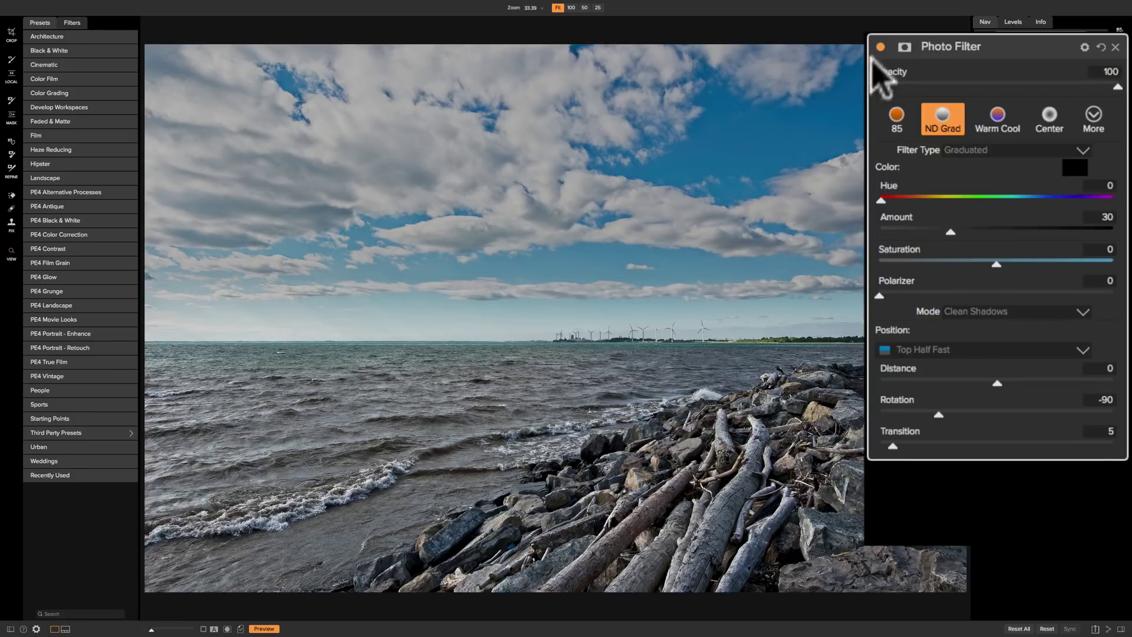
left_click(881, 46)
left_click(880, 47)
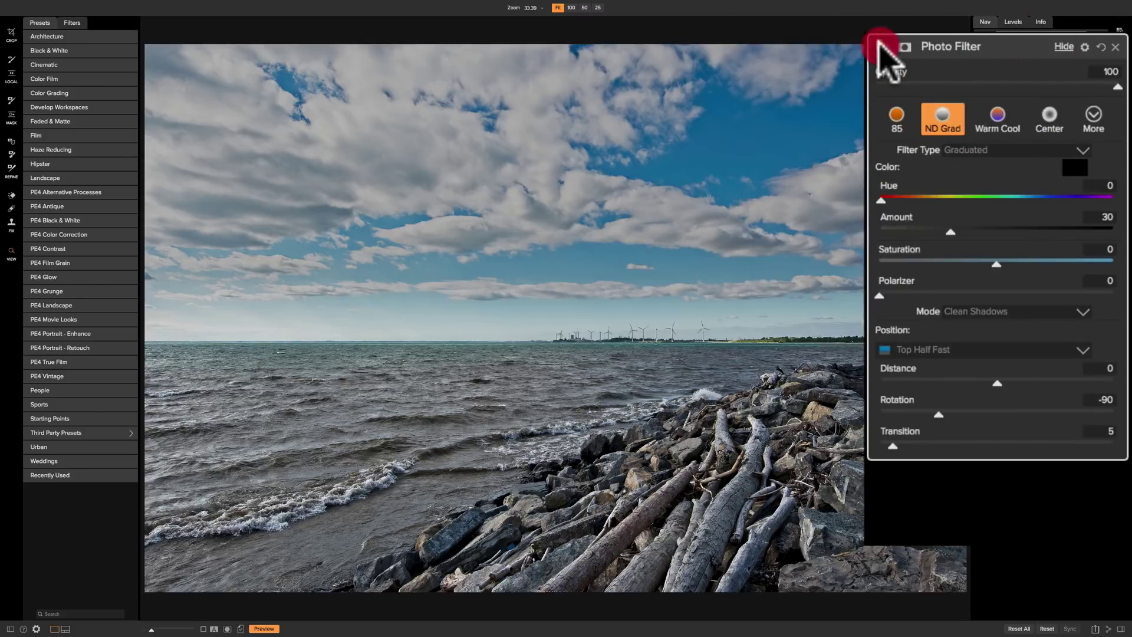
left_click(880, 46)
left_click(883, 46)
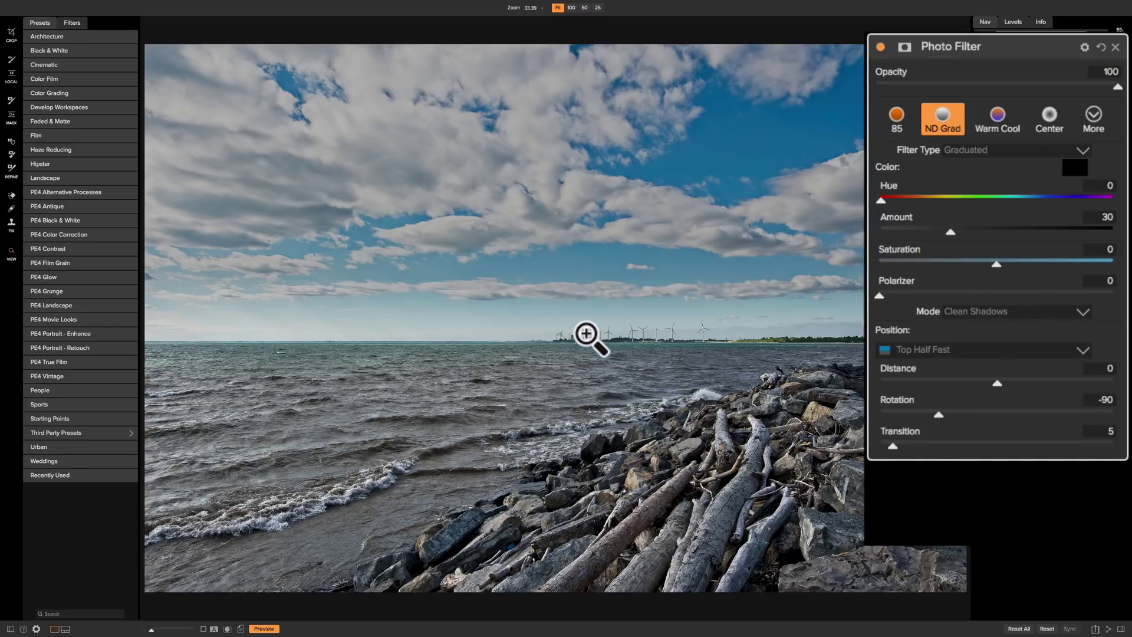
Compare the Warm Cool style with ND Grad, ending on Warm Cool.
left_click(999, 116)
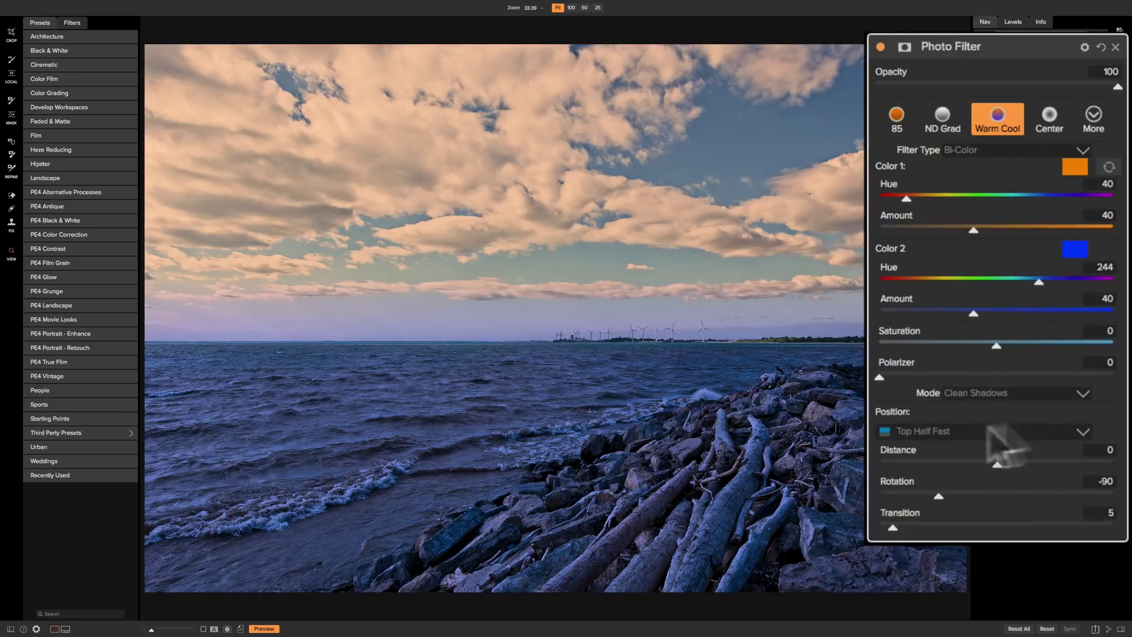
left_click(940, 121)
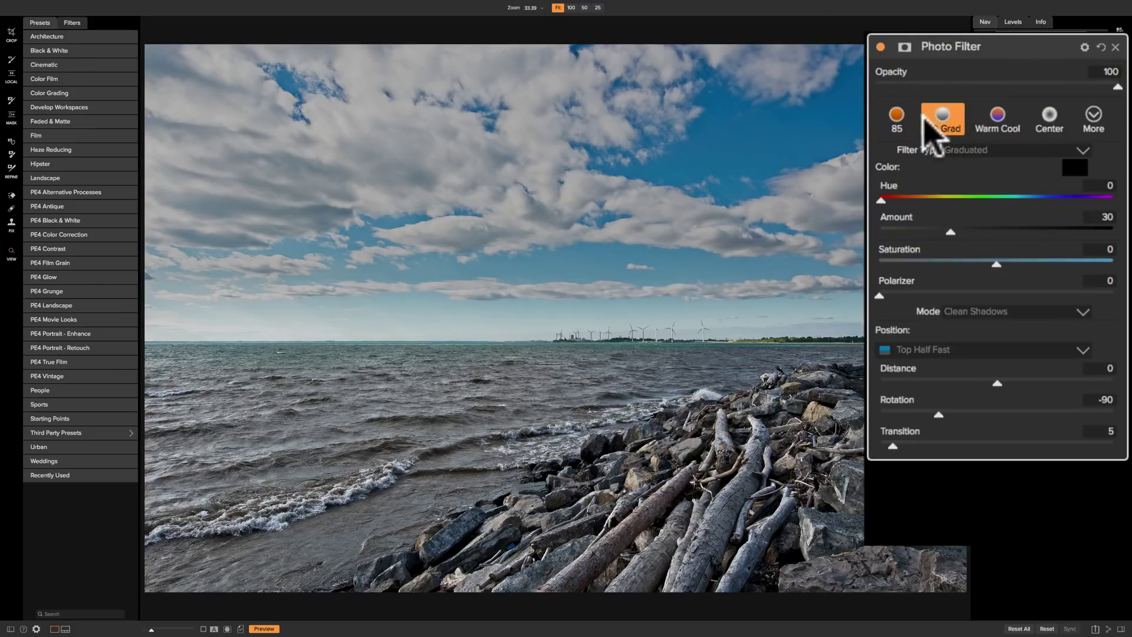
left_click(998, 118)
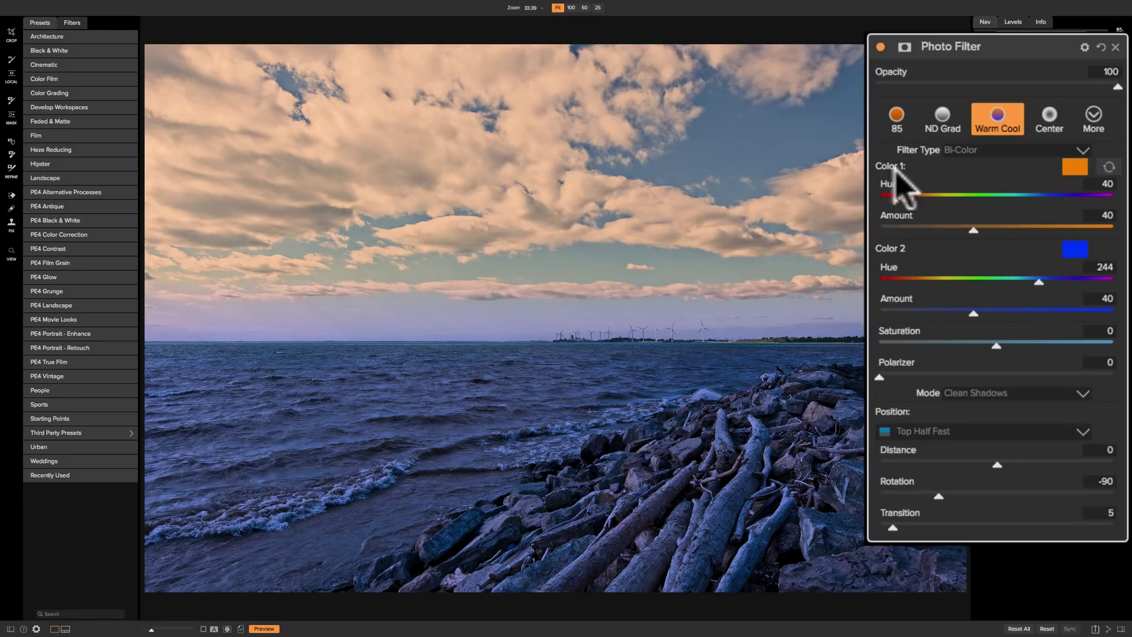
Set Color 1 of the Warm Cool style to an orange with hue 43 and its amount to 53.
mouse_move(908, 197)
left_mouse_down()
mouse_move(1092, 201)
mouse_move(913, 197)
left_mouse_up()
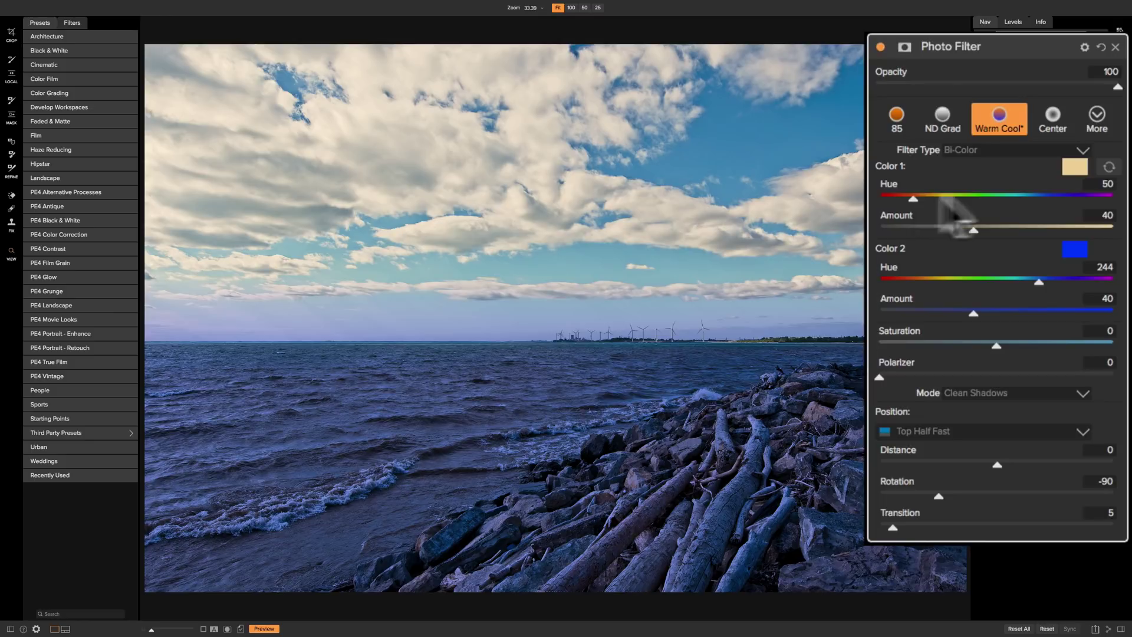
left_click(1073, 167)
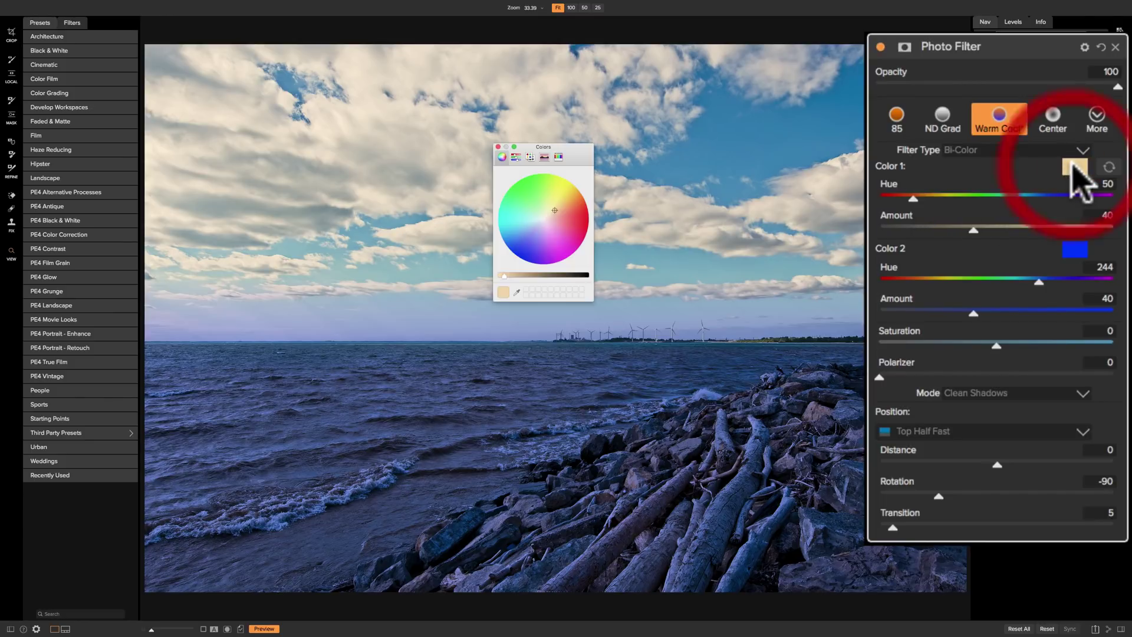
mouse_move(554, 204)
left_mouse_down()
mouse_move(562, 228)
mouse_move(573, 192)
left_mouse_up()
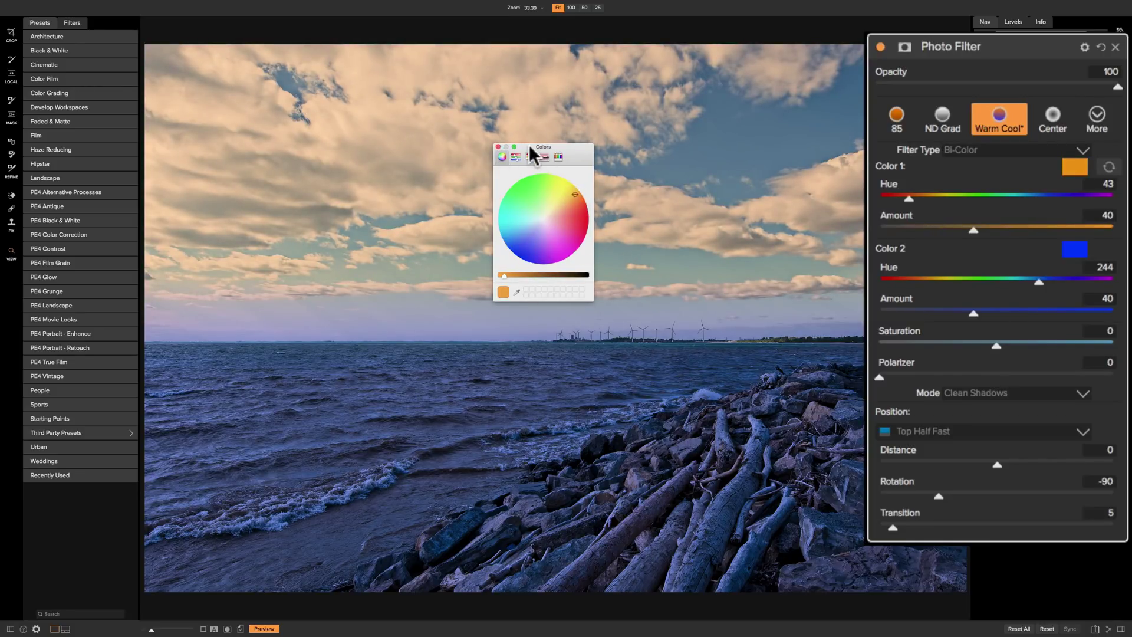
left_click(498, 146)
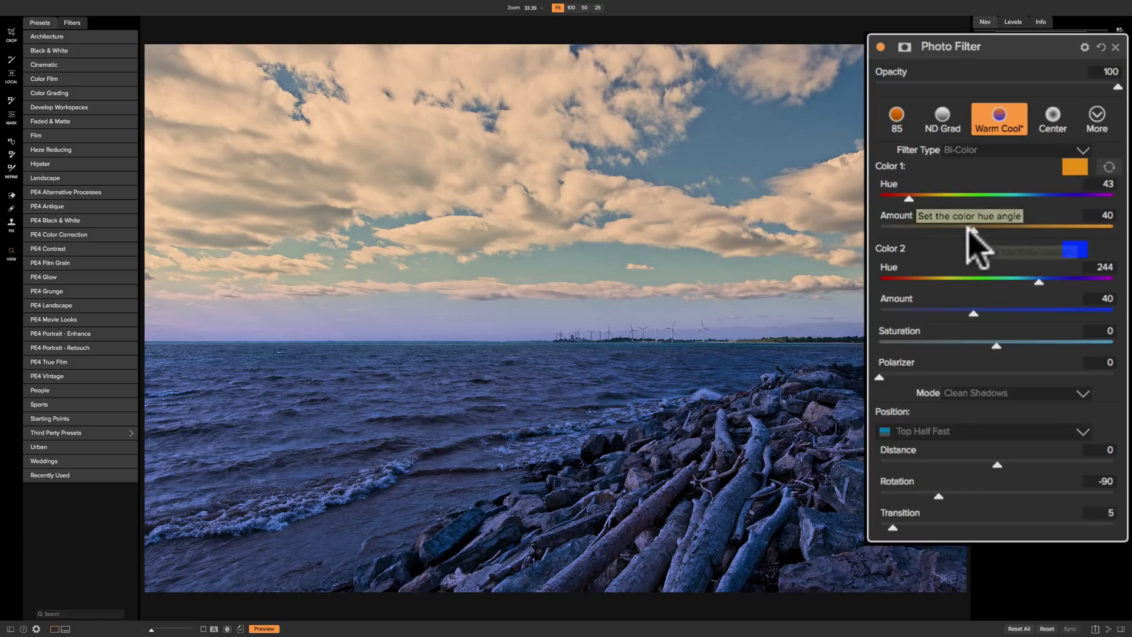
mouse_move(973, 227)
left_mouse_down()
mouse_move(1077, 228)
mouse_move(984, 228)
left_mouse_up()
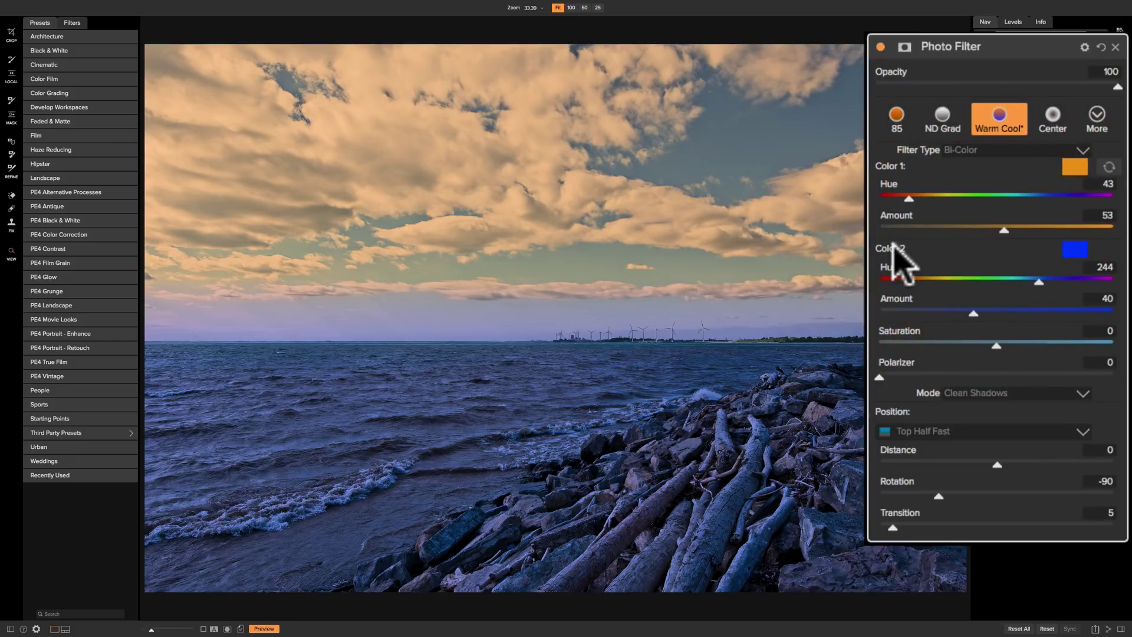
Set Color 2 of the Warm Cool style to a deep blue with hue 261 and its amount to 59.
mouse_move(1036, 279)
left_mouse_down()
mouse_move(927, 278)
mouse_move(1041, 279)
left_mouse_up()
left_click_drag(973, 312, 1020, 311)
left_click(1075, 249)
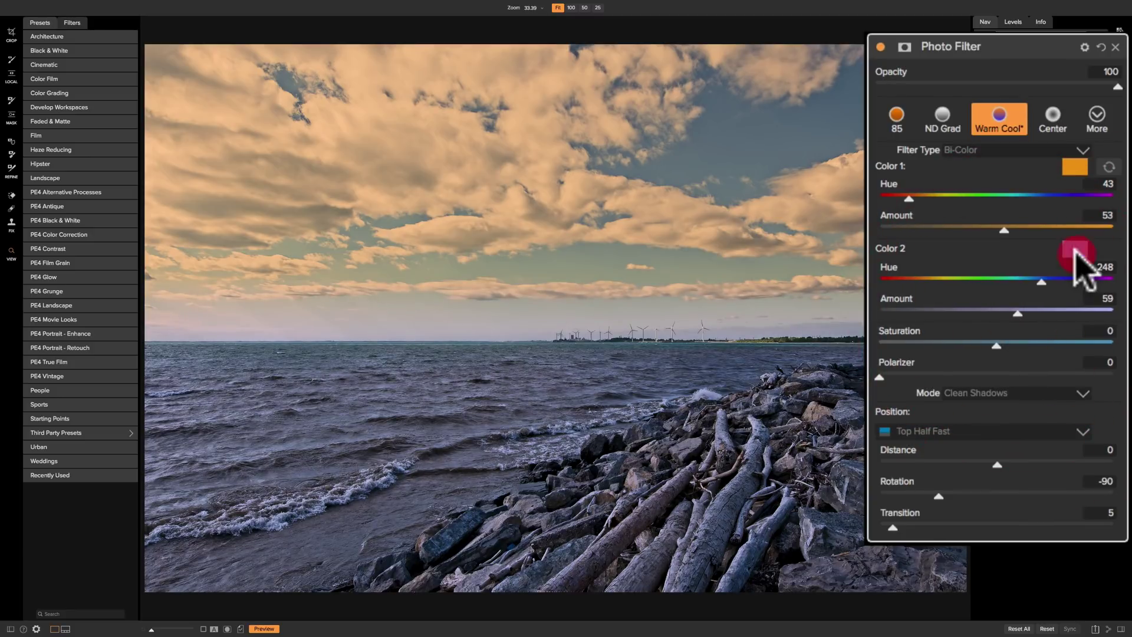
left_click_drag(539, 236, 521, 253)
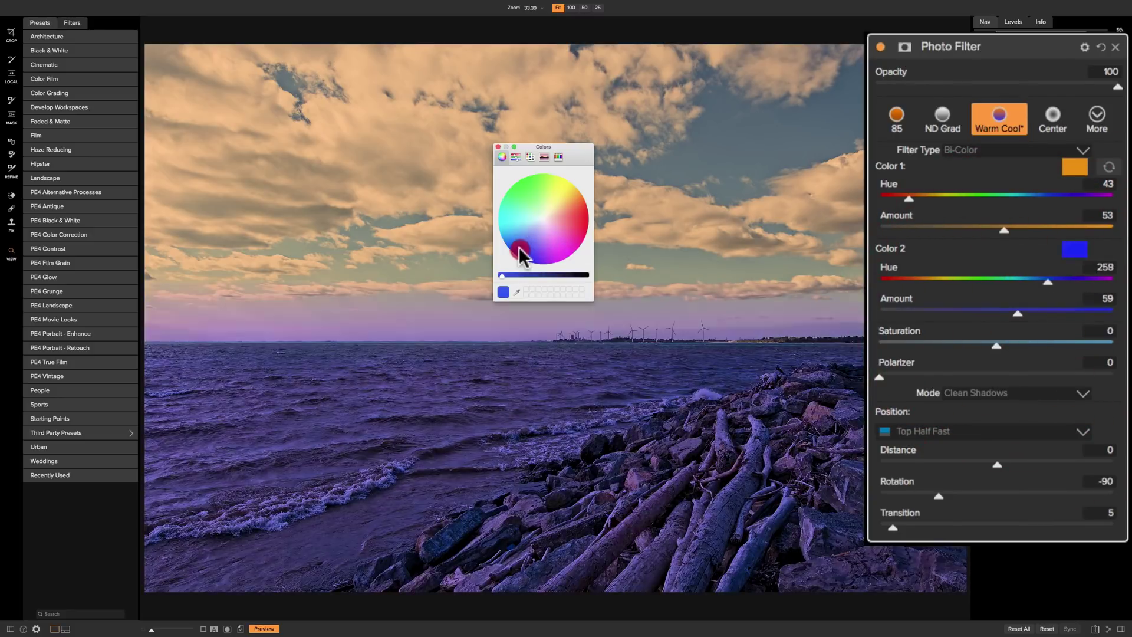
left_click(529, 253)
left_click(497, 146)
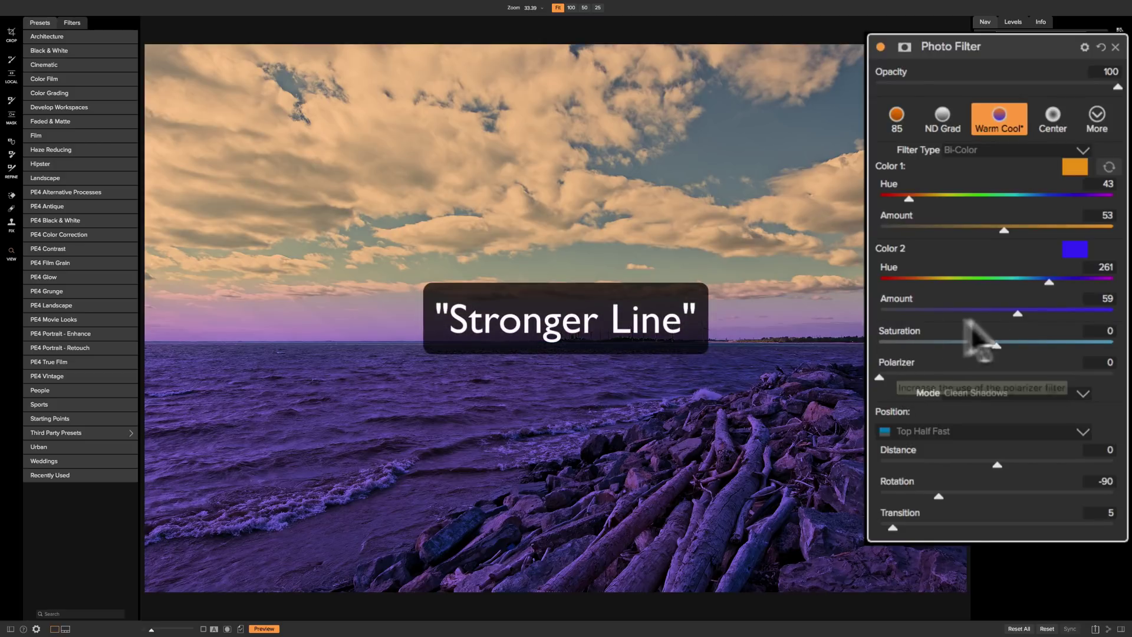
Set the filter's saturation to -18 and its polarizer to 14.
mouse_move(995, 345)
left_mouse_down()
mouse_move(879, 349)
mouse_move(1098, 361)
mouse_move(880, 348)
mouse_move(1005, 367)
mouse_move(950, 352)
mouse_move(996, 367)
left_mouse_up()
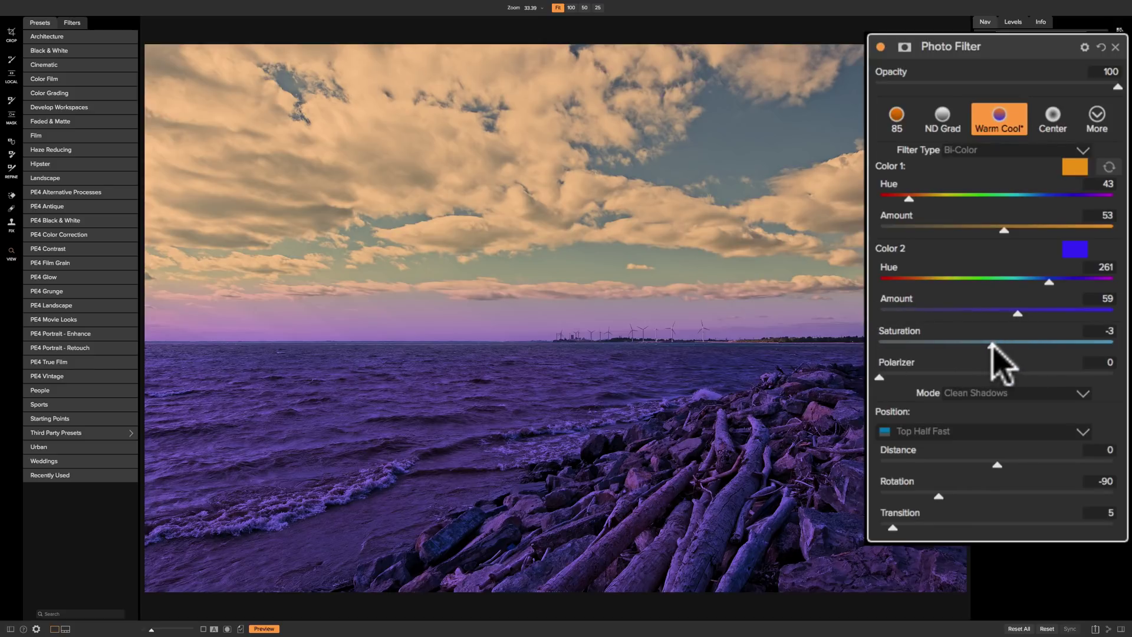
mouse_move(993, 346)
left_mouse_down()
mouse_move(1064, 348)
mouse_move(978, 347)
left_mouse_up()
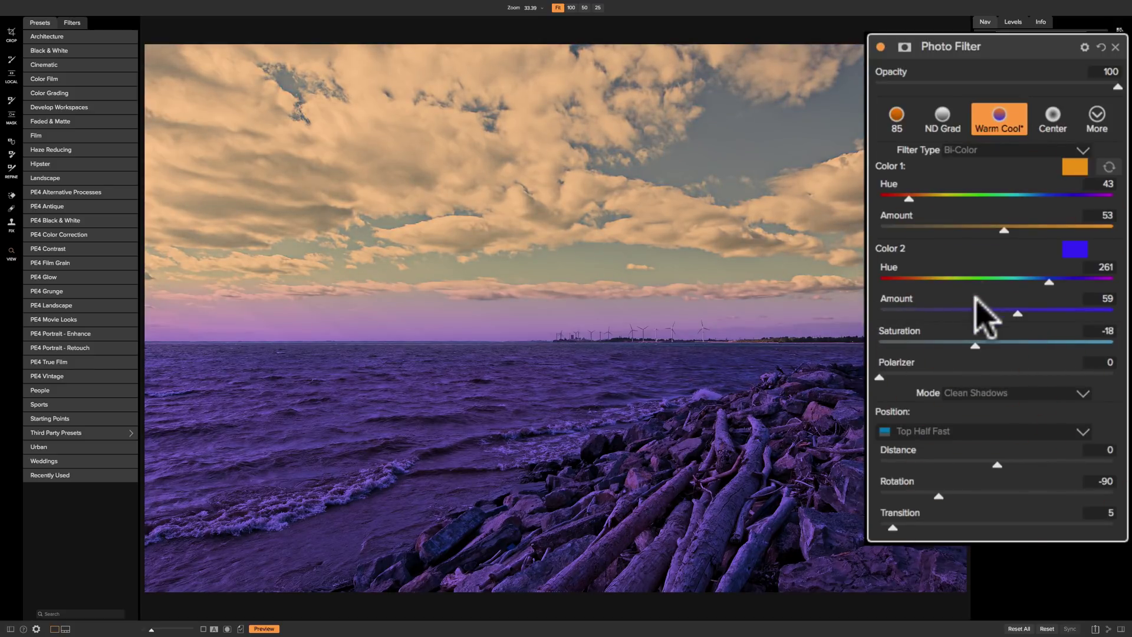
left_click_drag(879, 377, 911, 360)
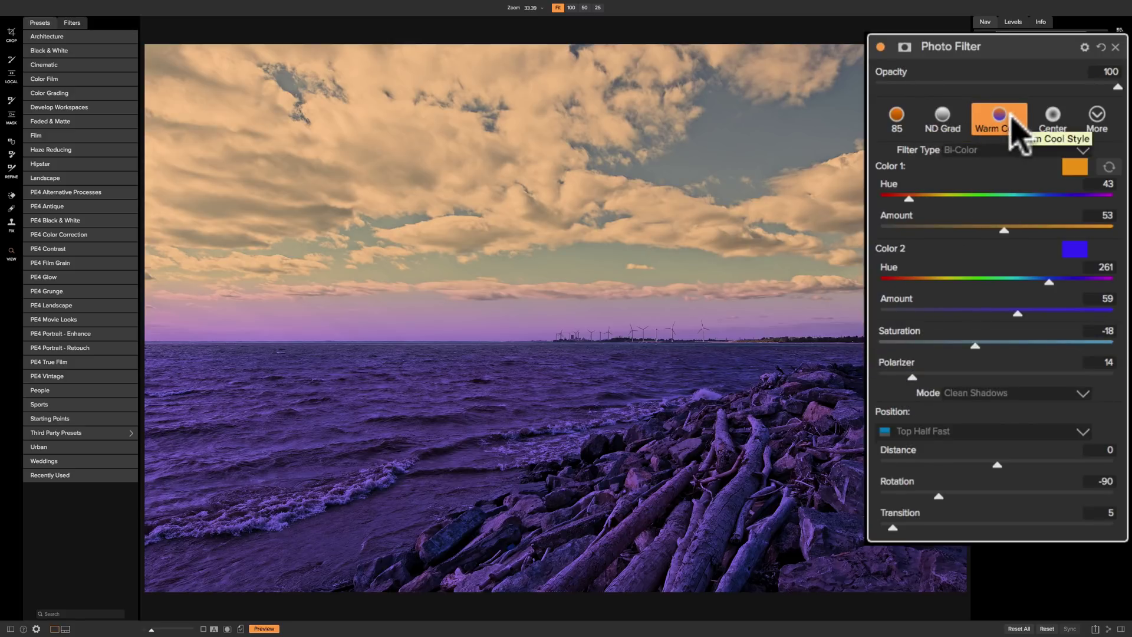
Apply the Center style with a transition of 0 and an amount of 66.
left_click(1050, 126)
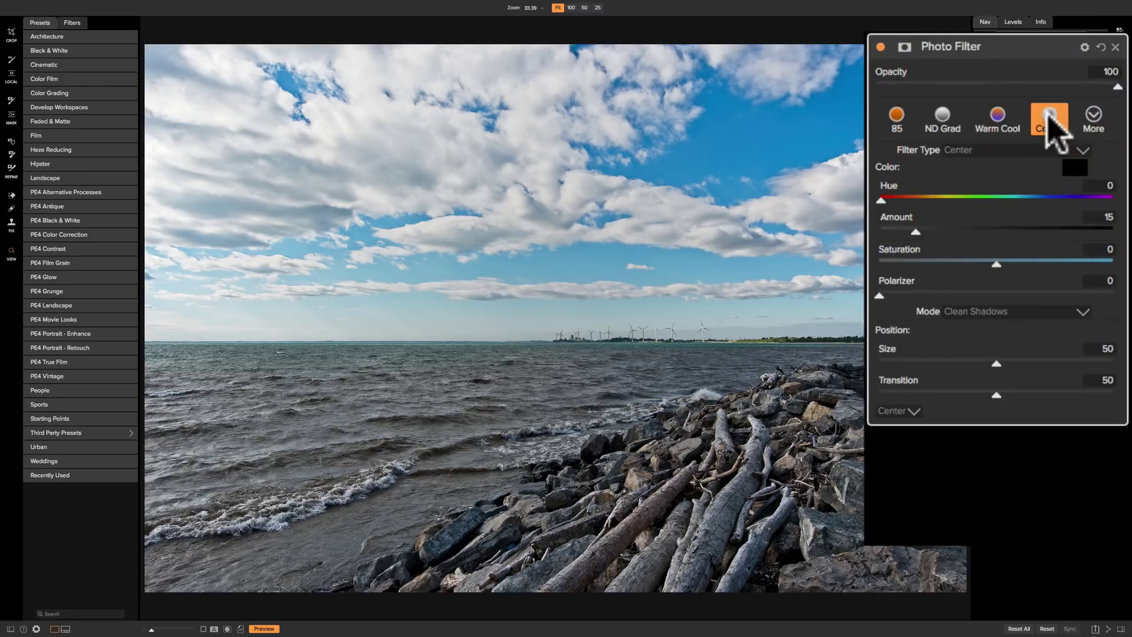
left_click_drag(996, 395, 879, 395)
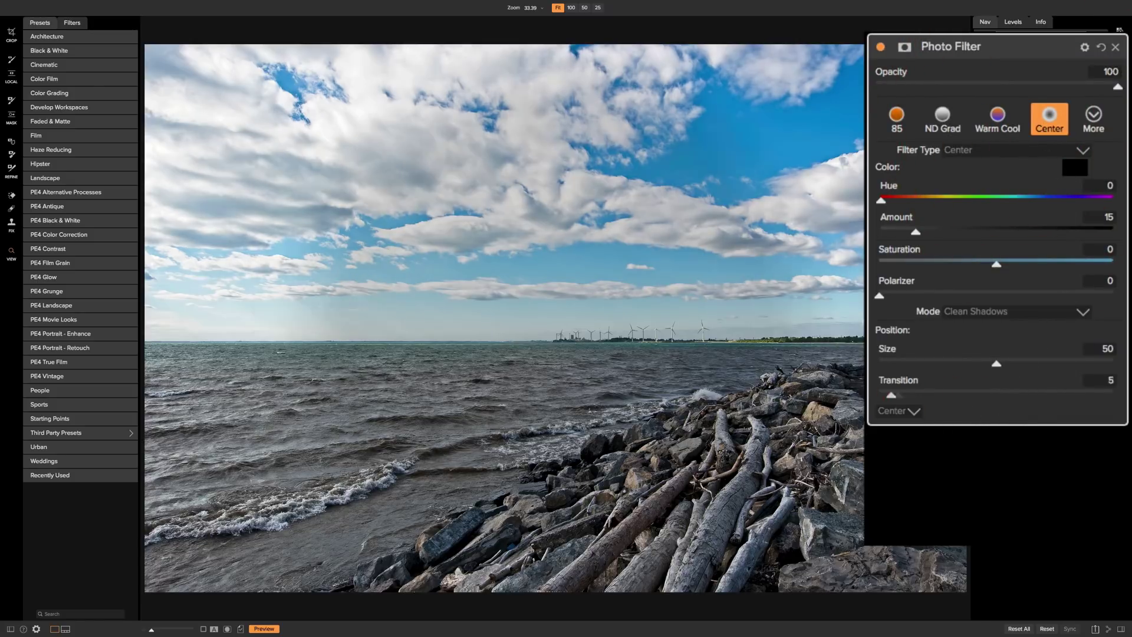
left_click_drag(916, 231, 1034, 233)
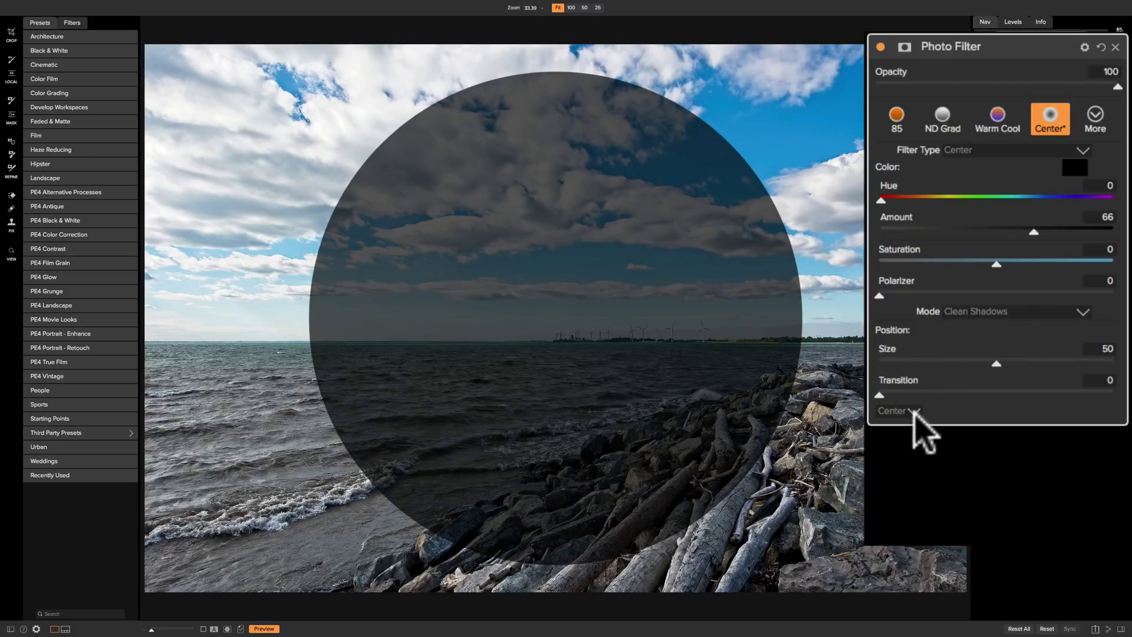
Switch the Center filter's affected area to Edges, and return it to Center.
left_click(914, 411)
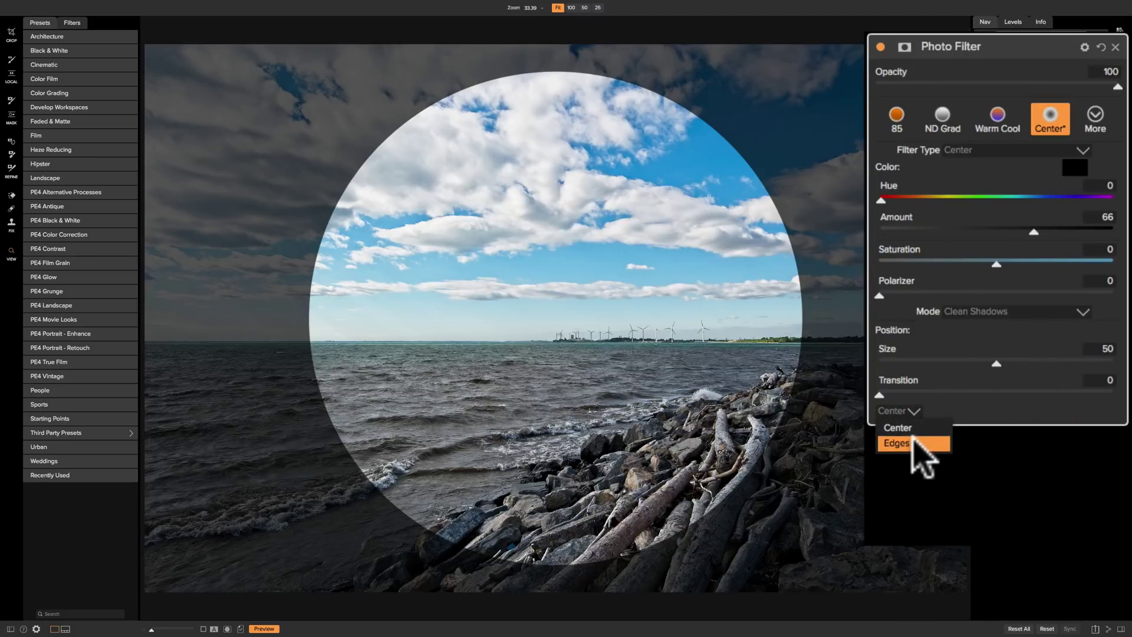
left_click(912, 442)
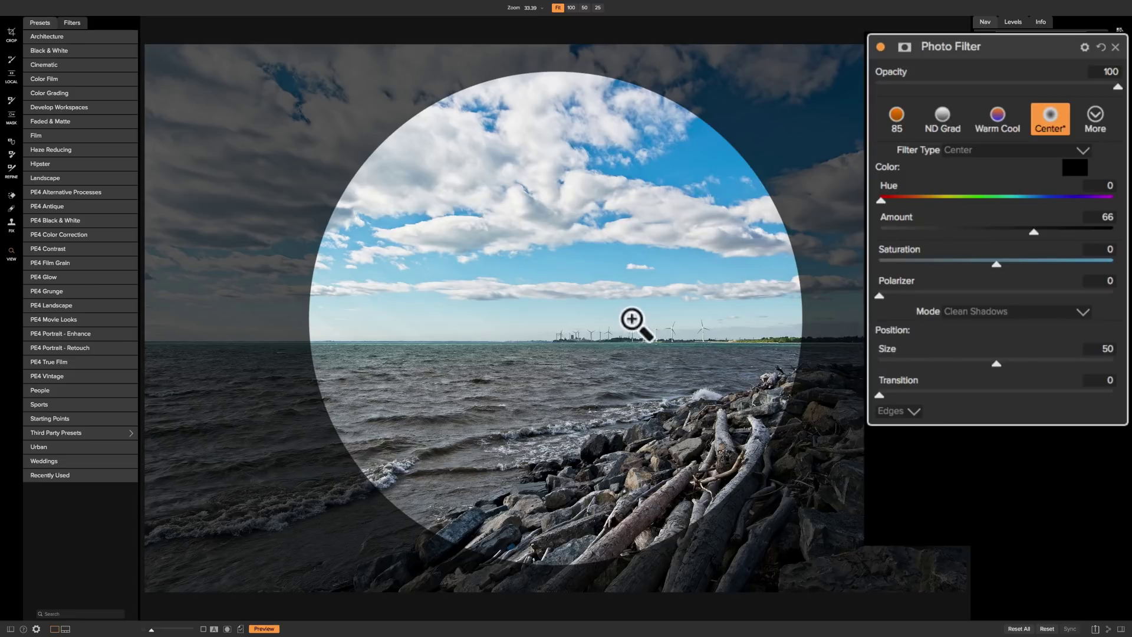
left_click(913, 412)
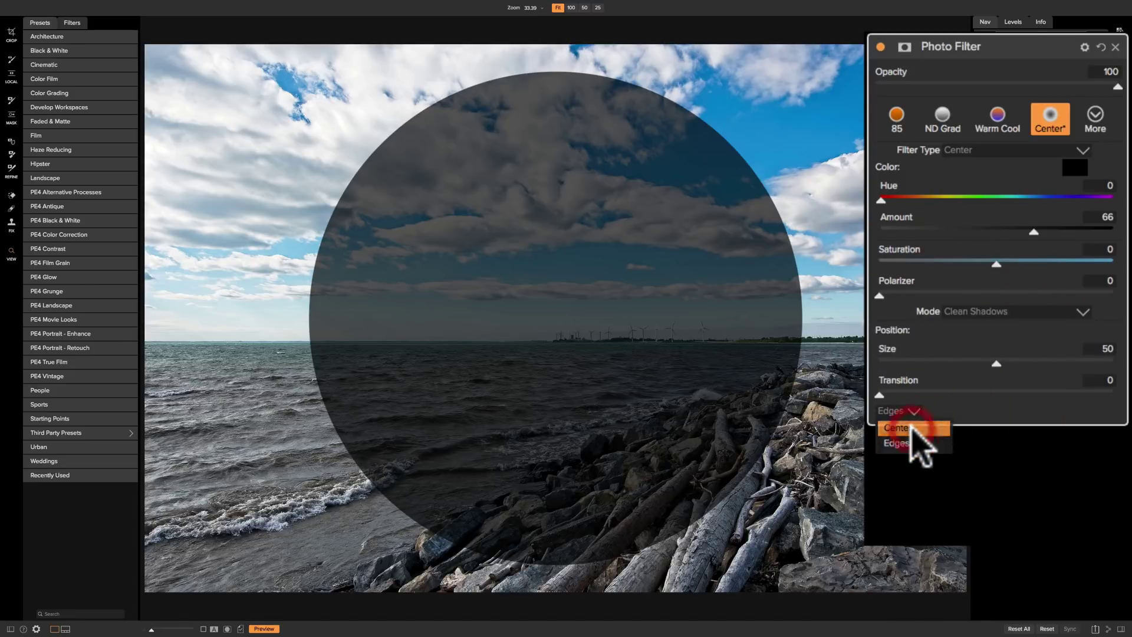
left_click(915, 439)
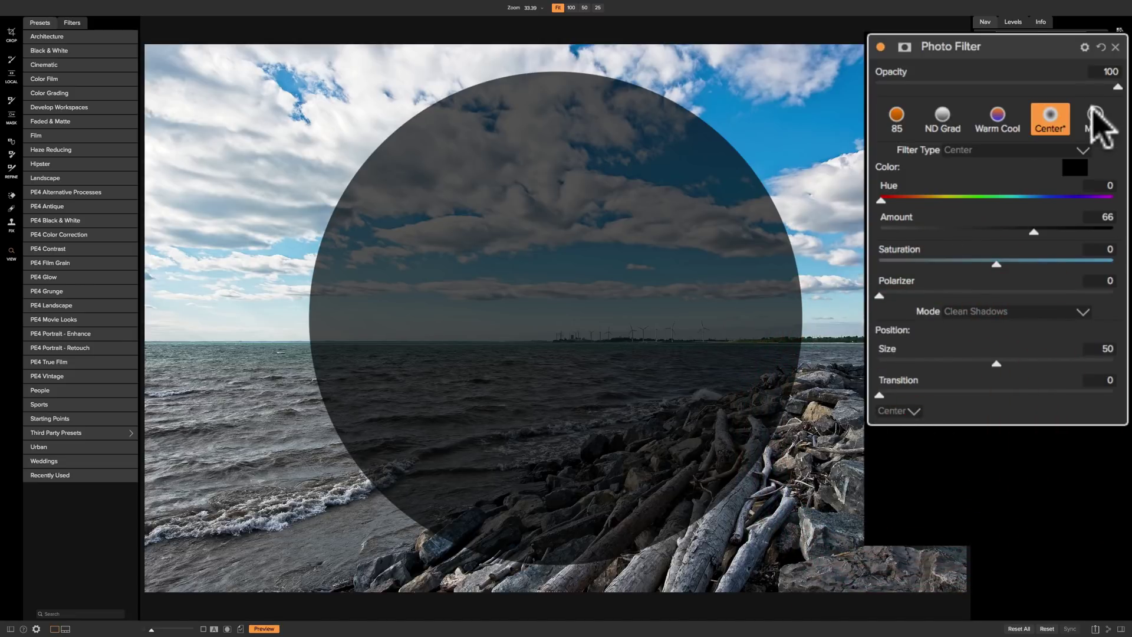
Browse the available Photo Filter styles, enlarge their previews to a full-screen grid, and apply the Orange style.
left_click(1093, 112)
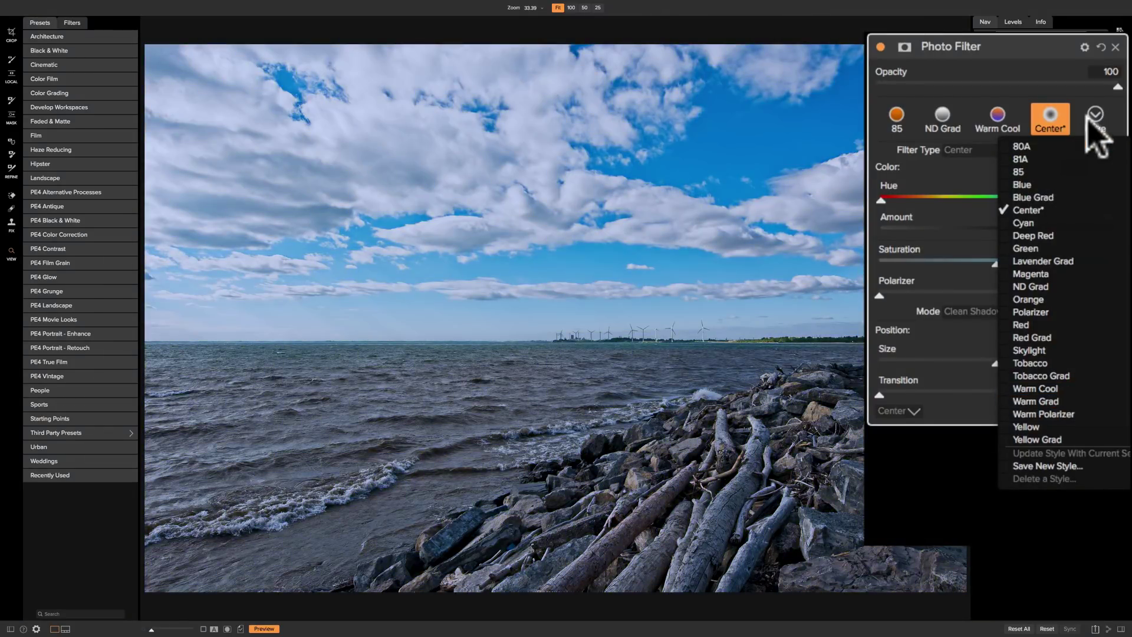
left_click(1077, 121)
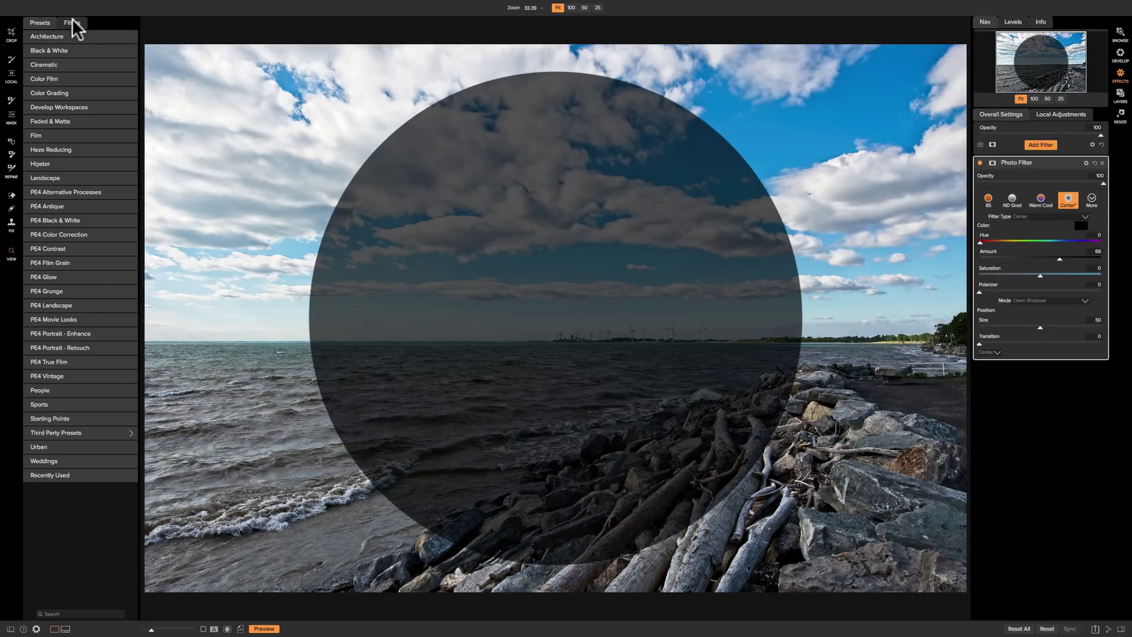
left_click(71, 21)
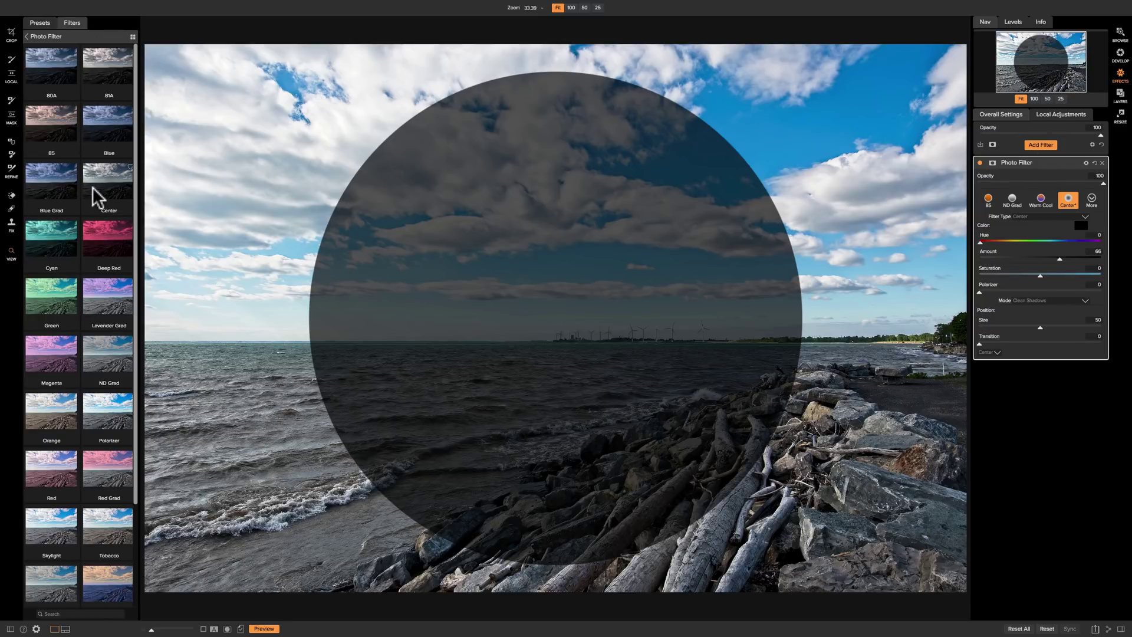
scroll(92, 189, "down", 3)
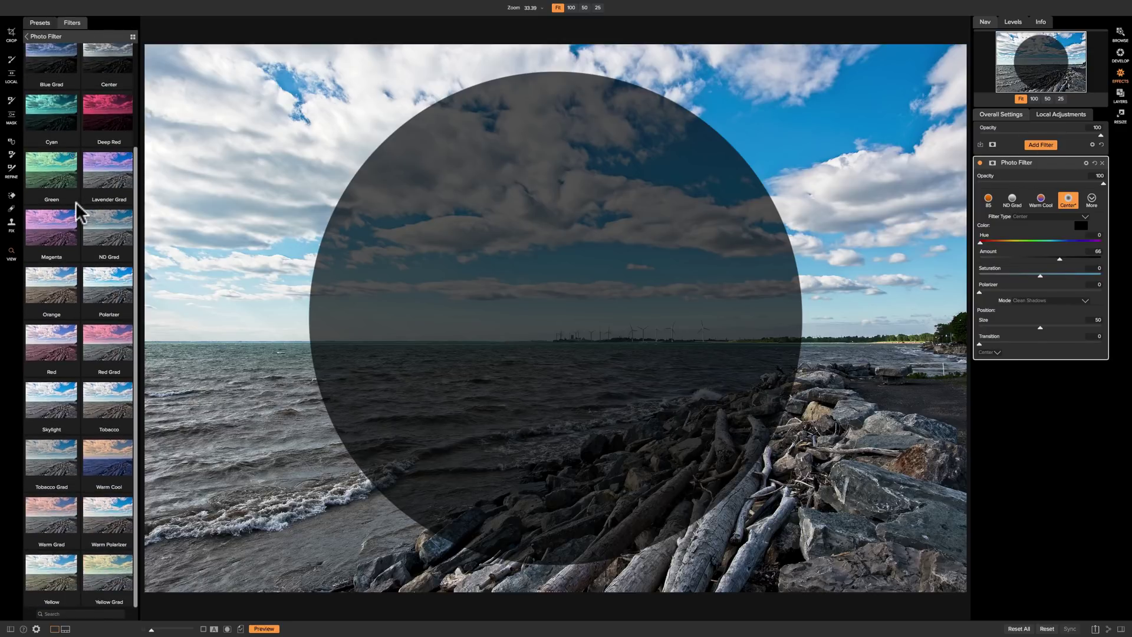
scroll(97, 227, "up", 3)
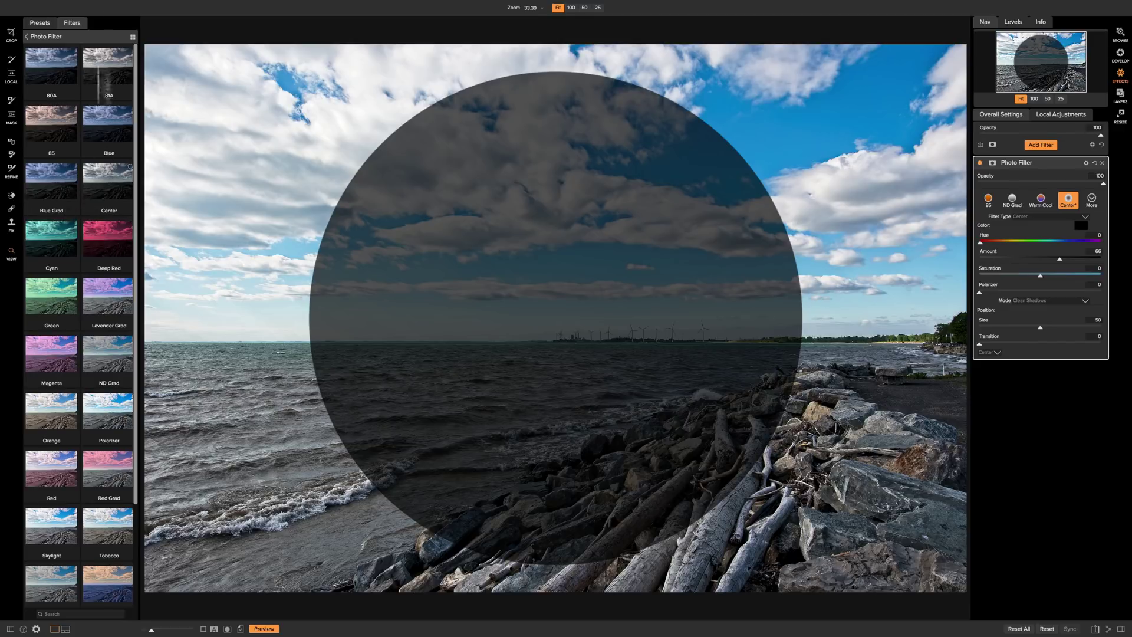
left_click(132, 36)
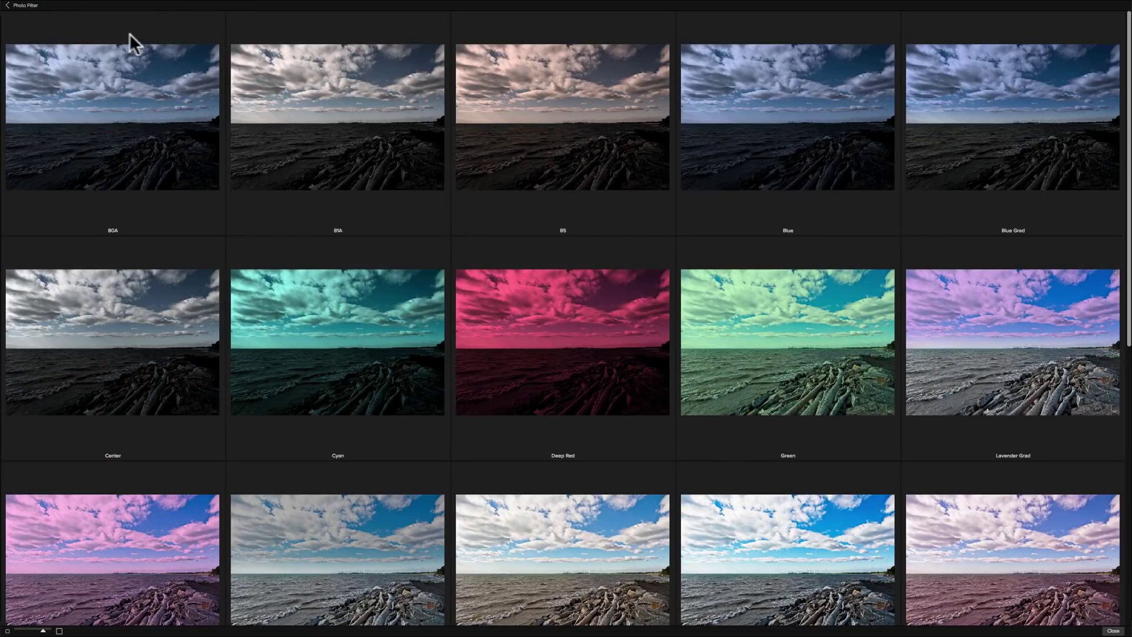
scroll(601, 257, "down", 5)
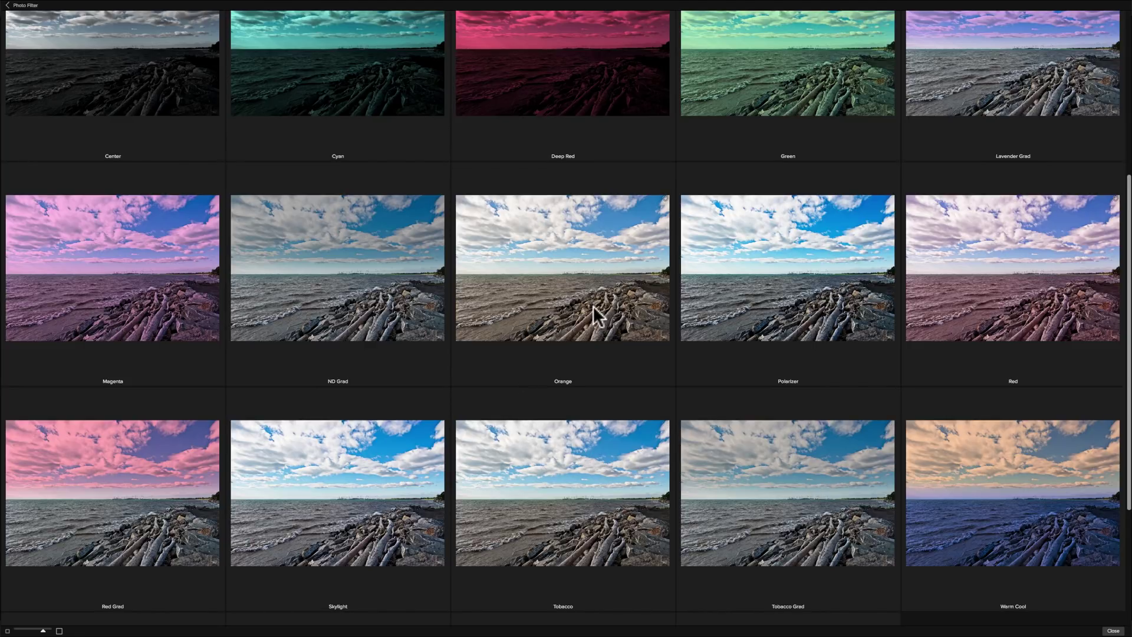
left_click(564, 286)
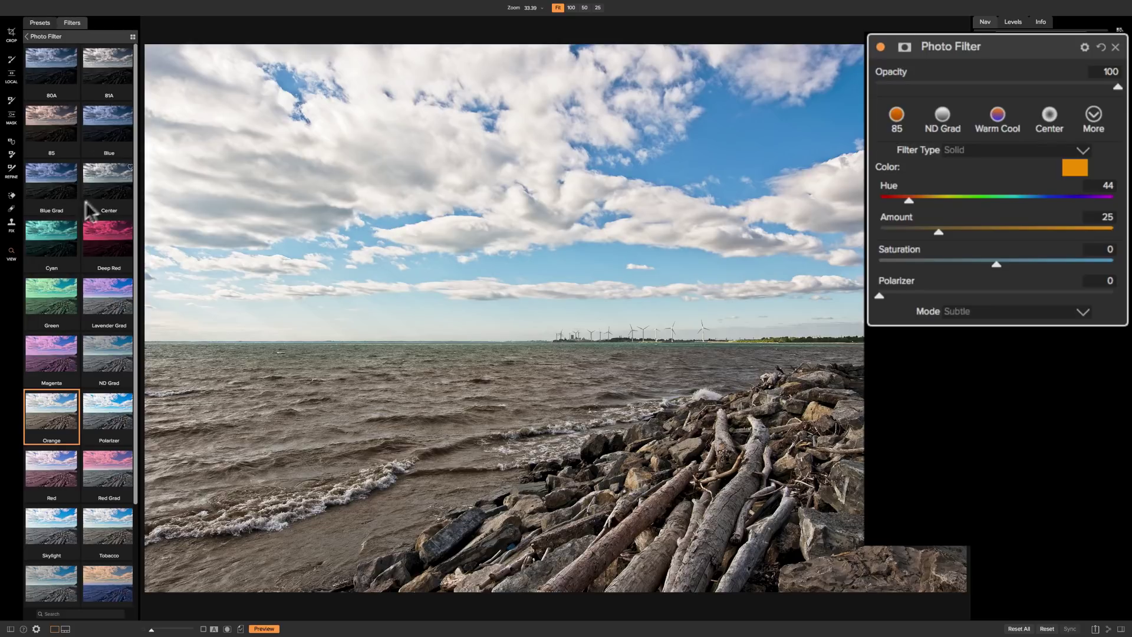
Return to the list of preset categories and change the Photo Filter's type to Graduated.
left_click(33, 22)
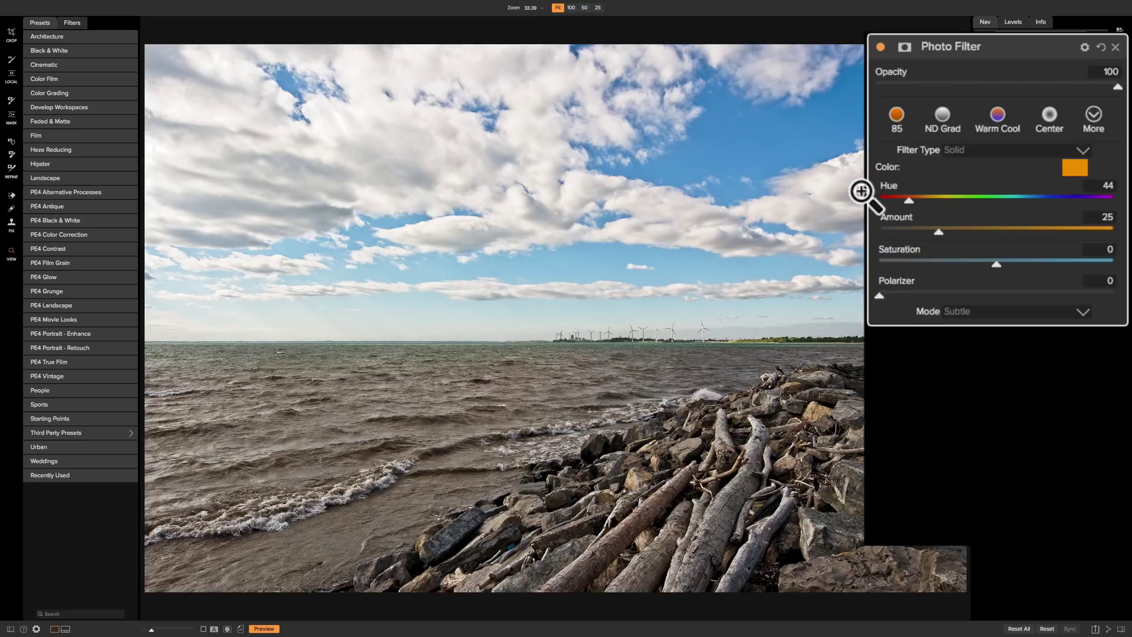
left_click(989, 150)
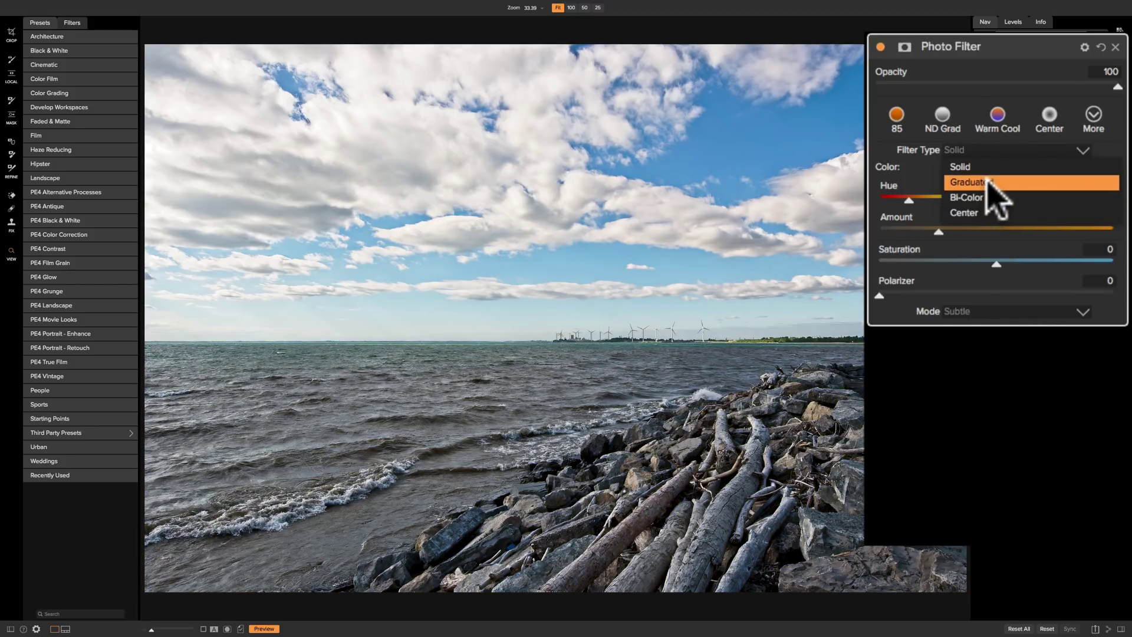
left_click(989, 182)
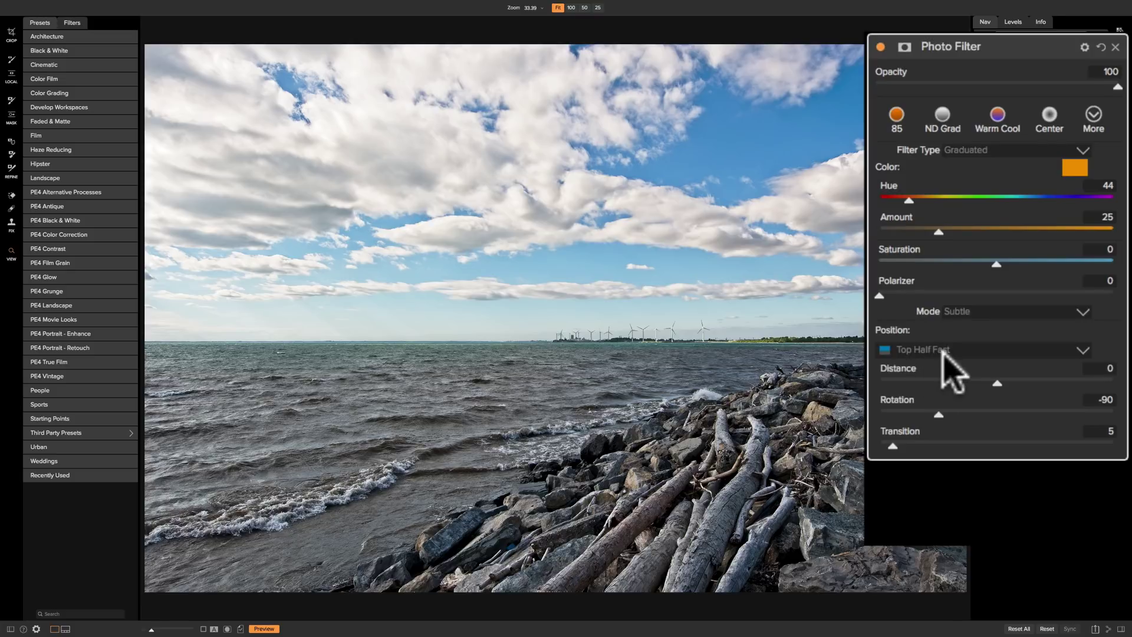
Look over the position options, and set the graduated filter's amount to 100 and saturation to -58.
left_click(970, 350)
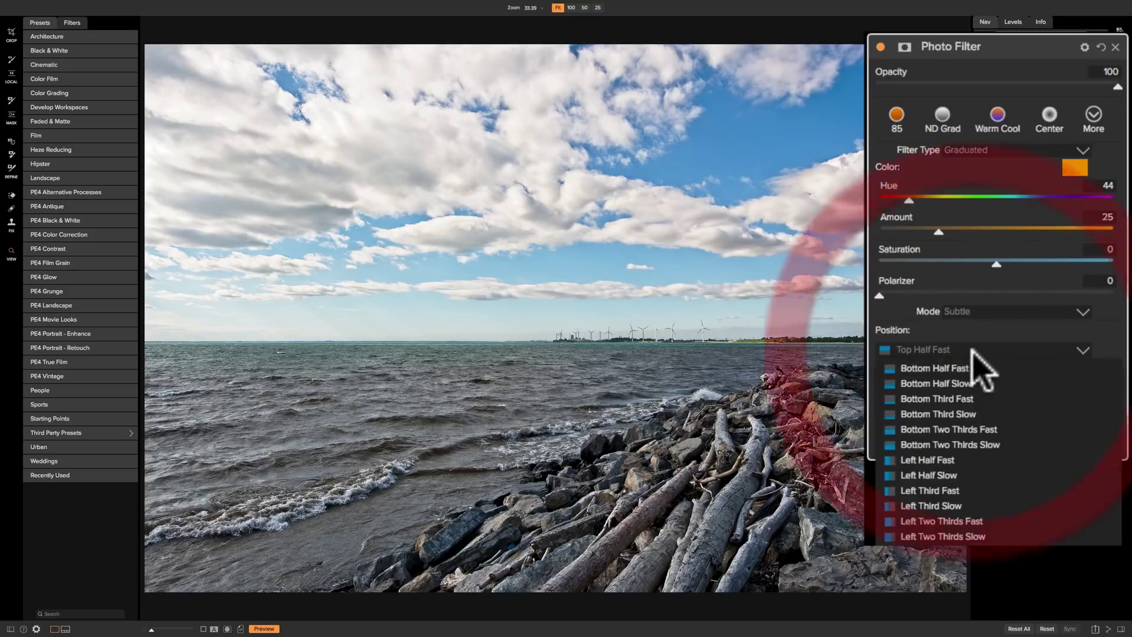
left_click(970, 349)
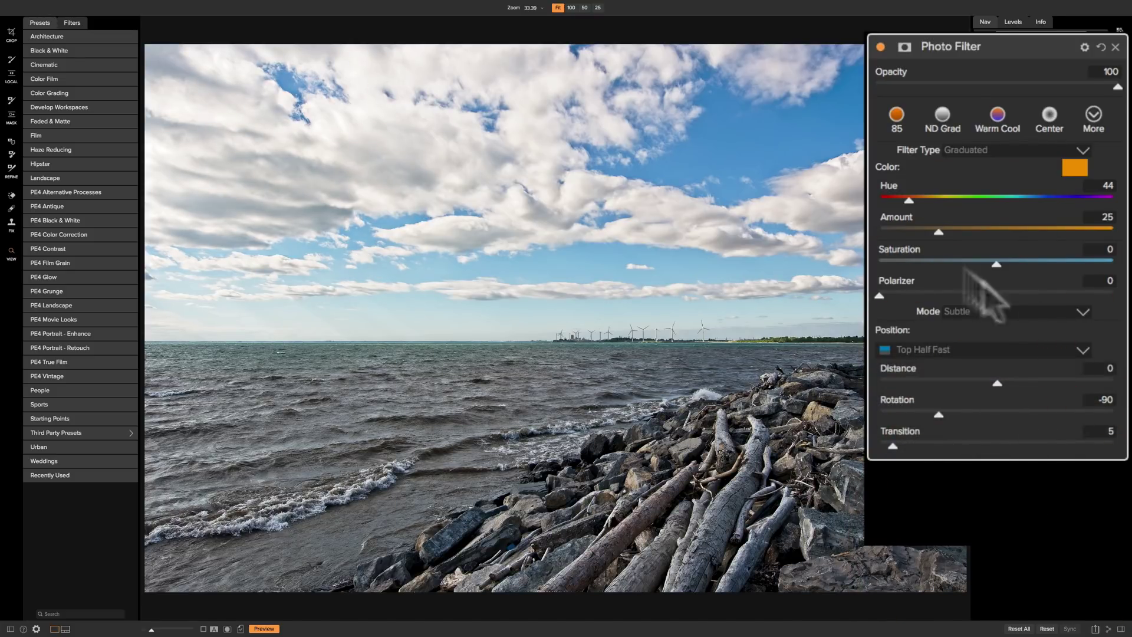
left_click_drag(943, 233, 1113, 231)
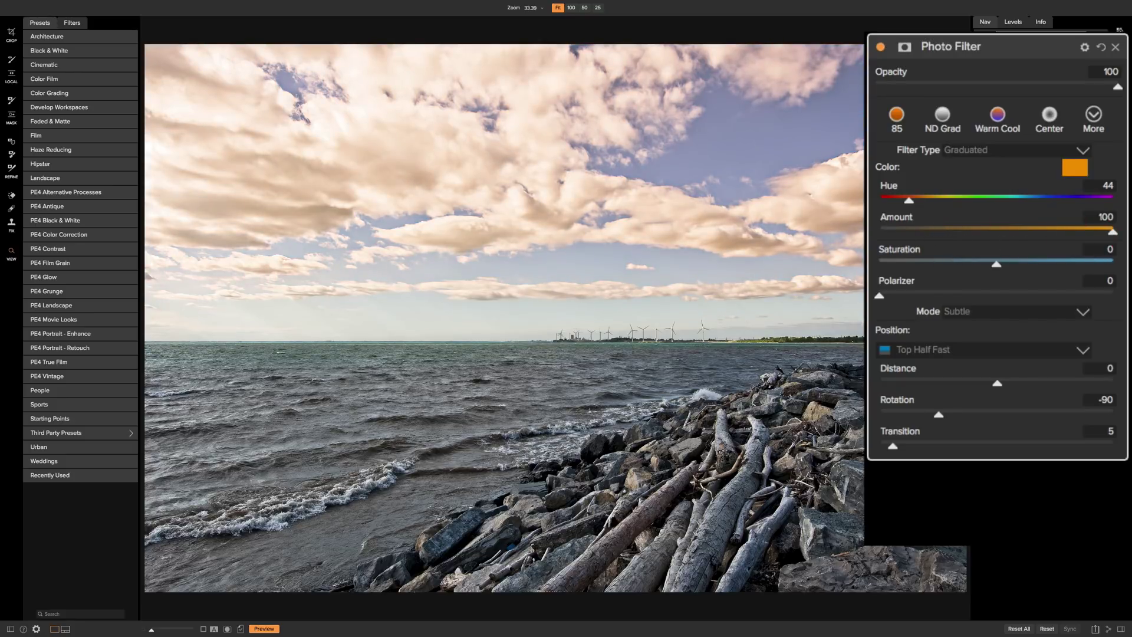
left_click_drag(997, 263, 940, 278)
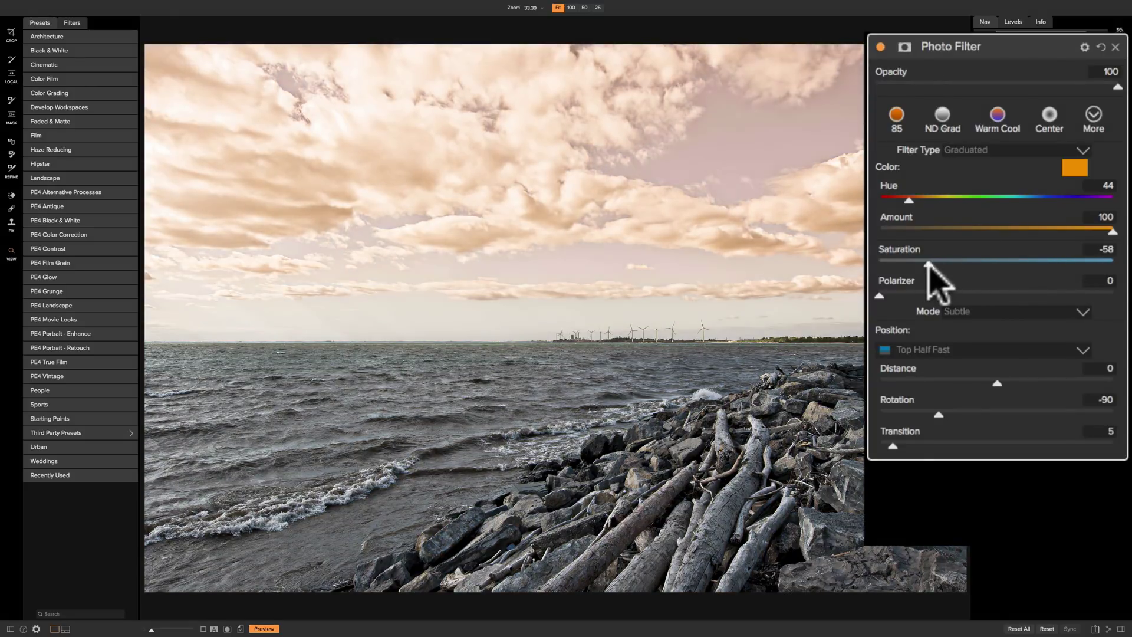
Change the graduated filter's color to a deep blue with a hue of 262 using the color wheel.
left_click(1073, 169)
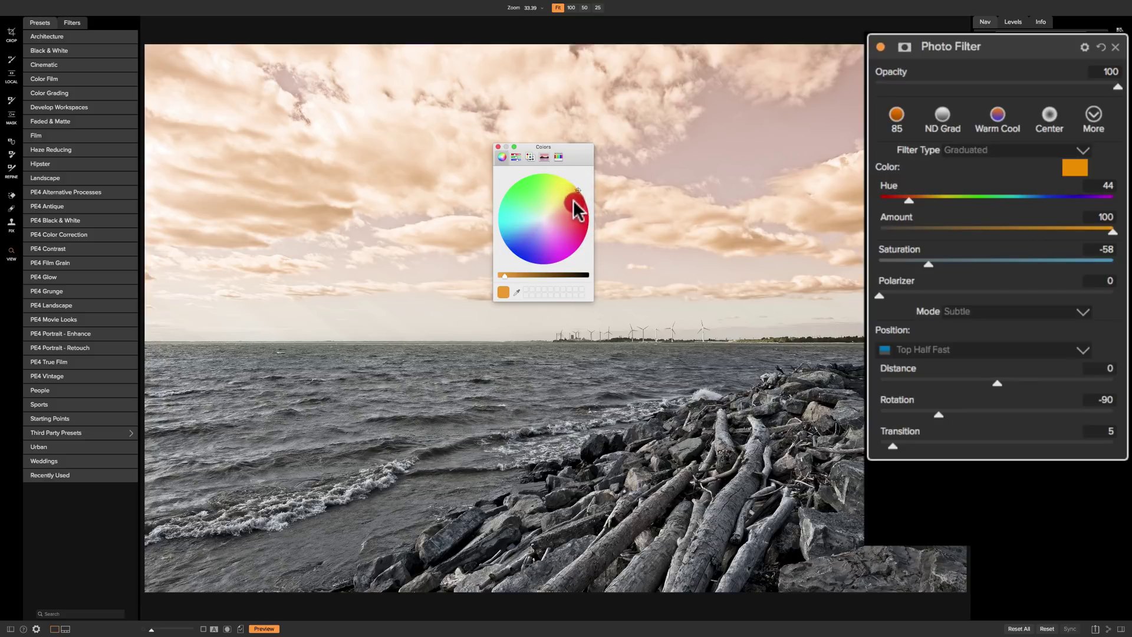
left_click_drag(573, 199, 523, 262)
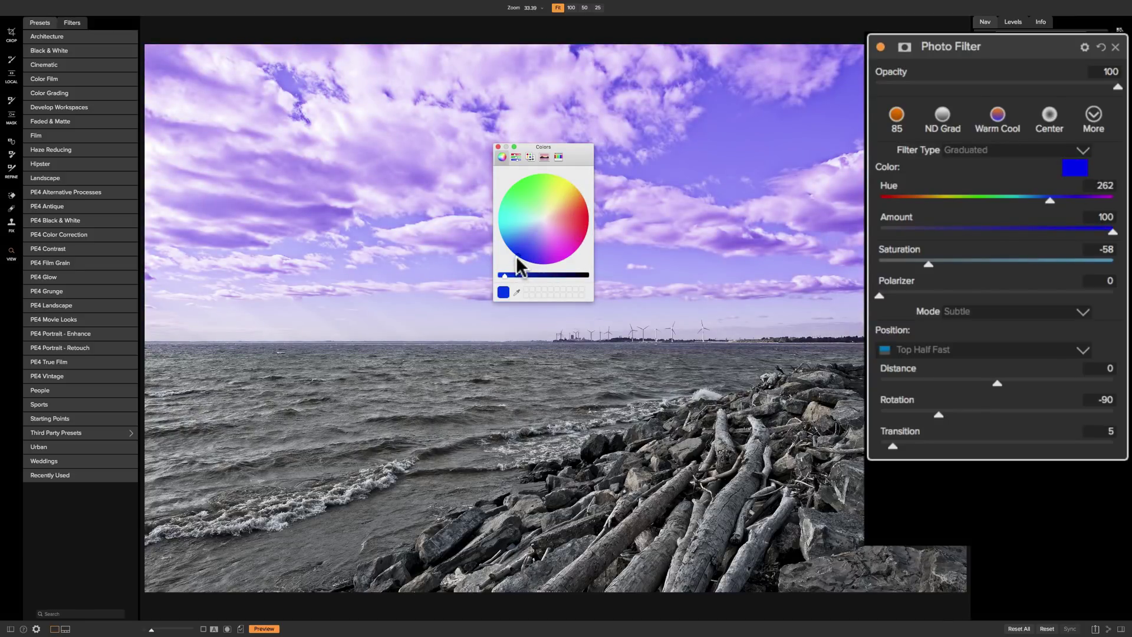
left_click(497, 147)
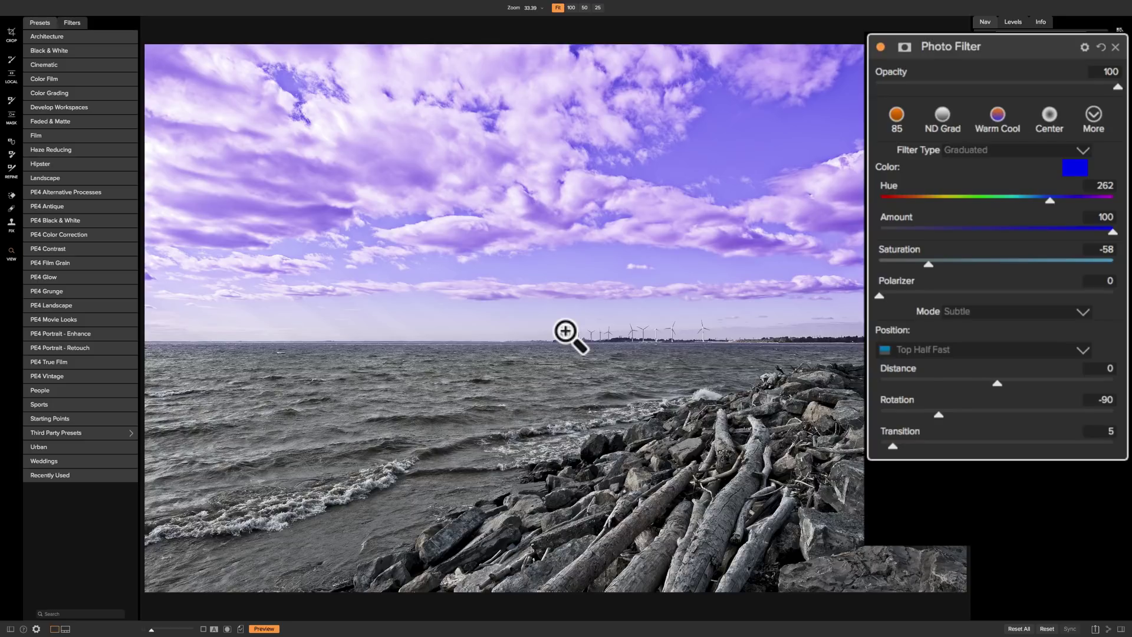
Try the Top Half Slow position for the graduated filter, and switch it to Left Half Slow.
left_click(977, 347)
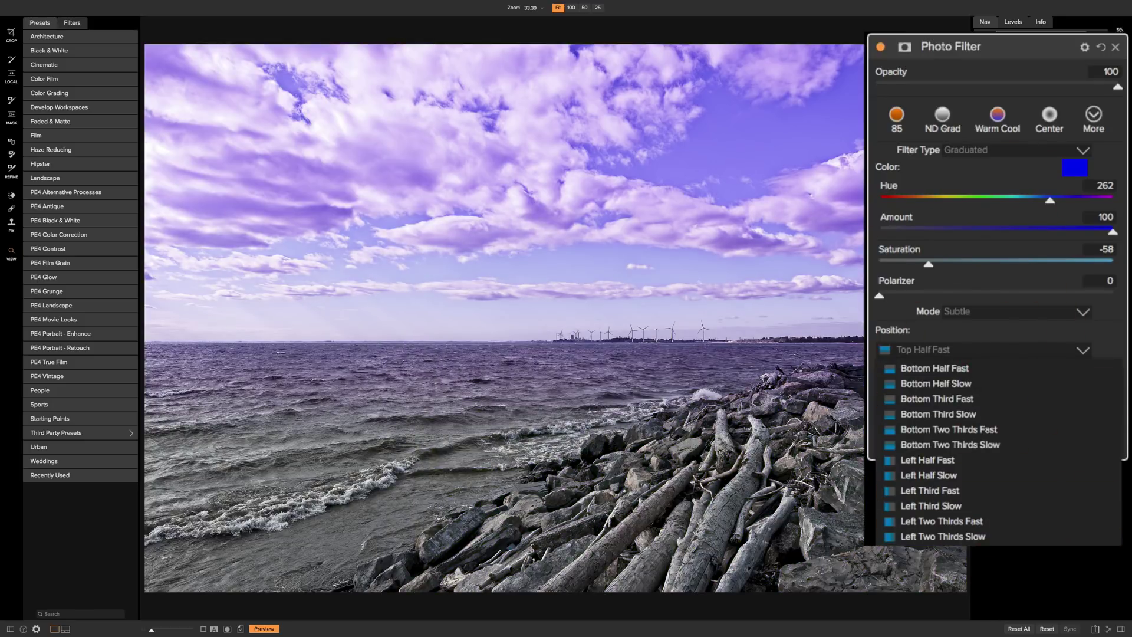
key("Return")
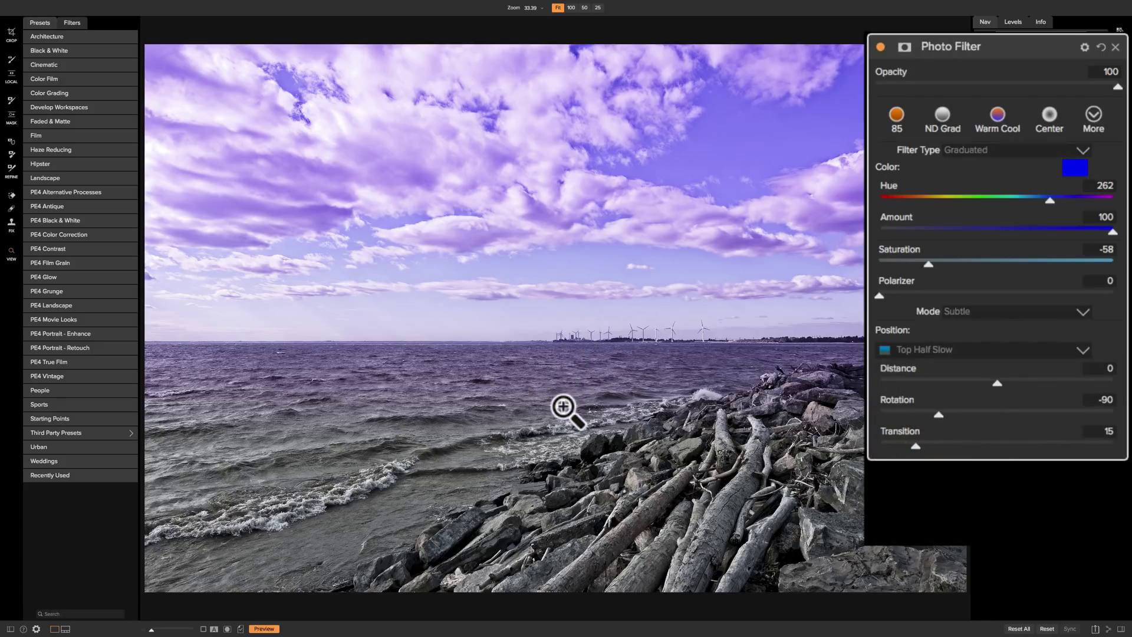
left_click(981, 349)
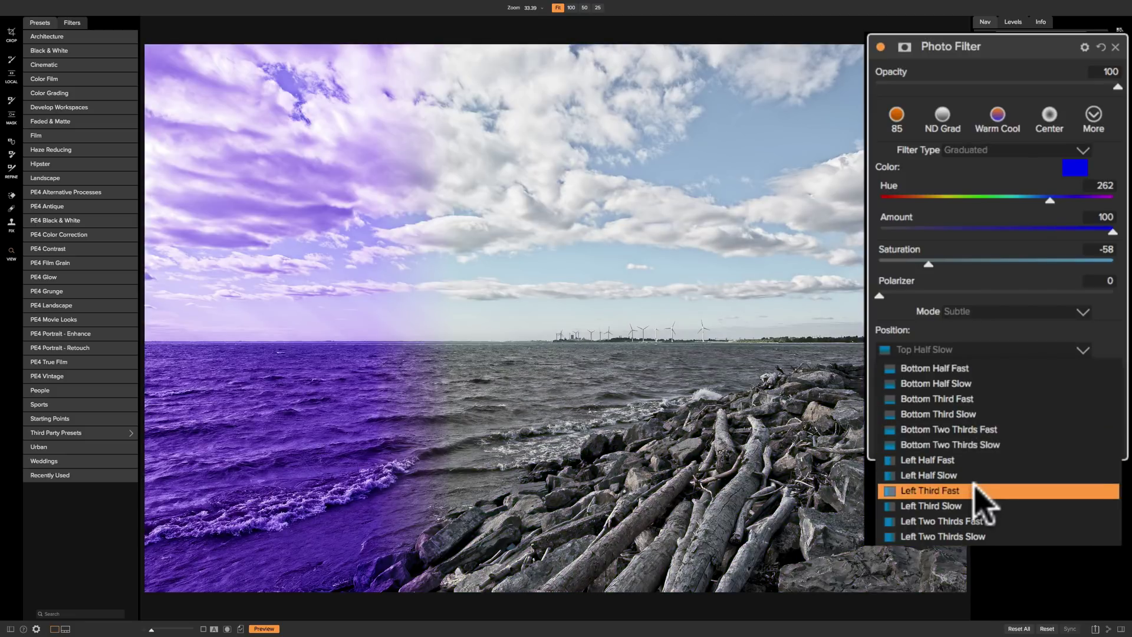
left_click(967, 476)
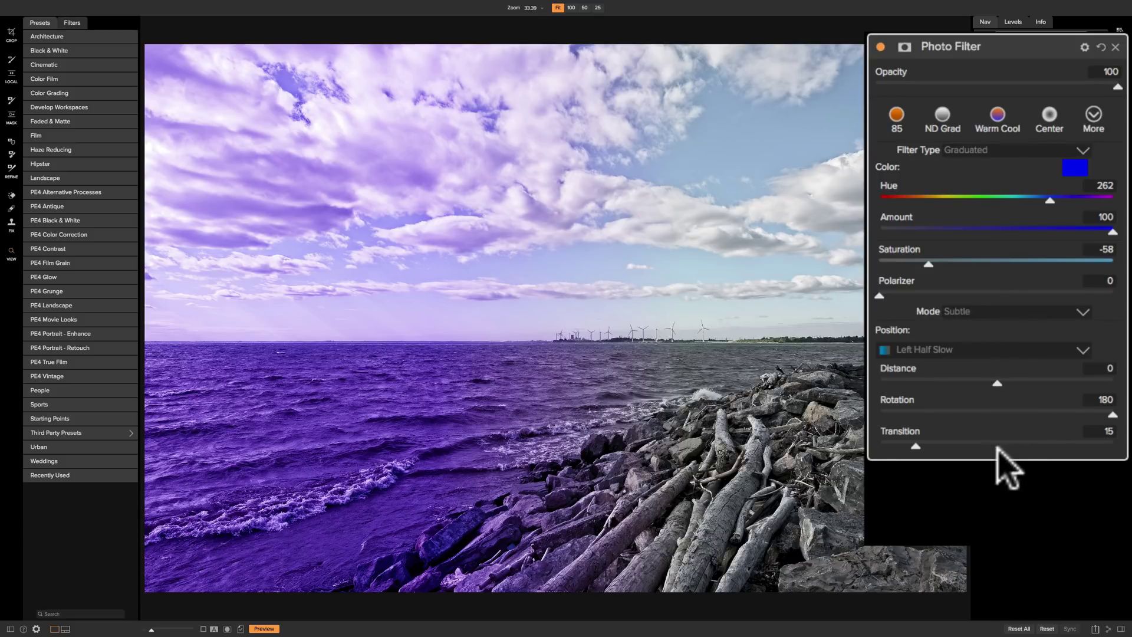
left_click(1008, 354)
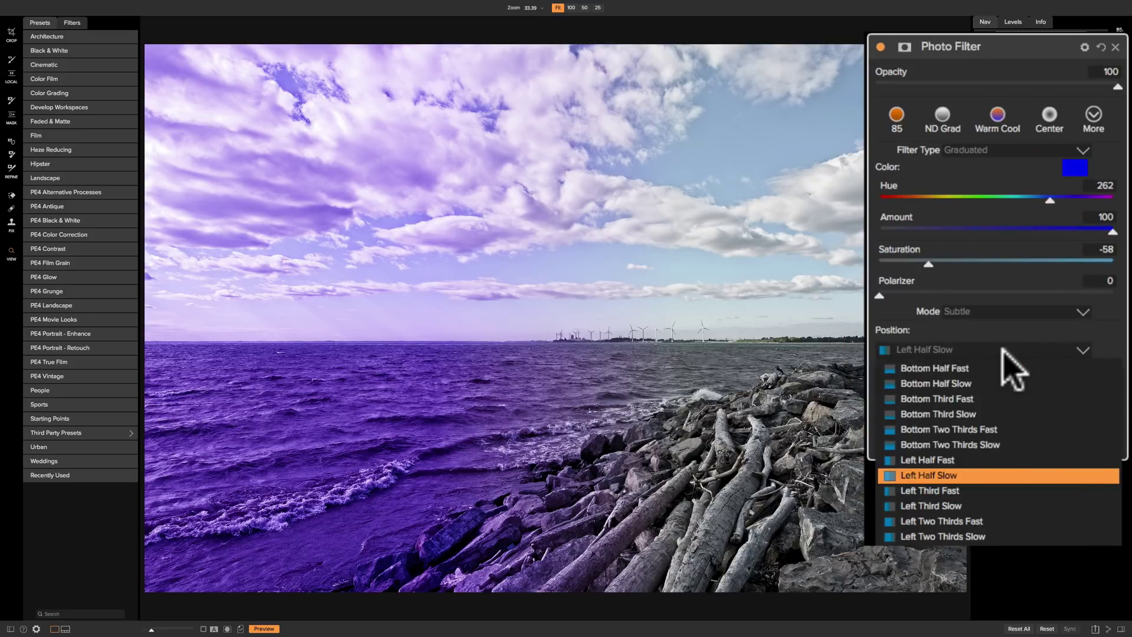
left_click(1003, 352)
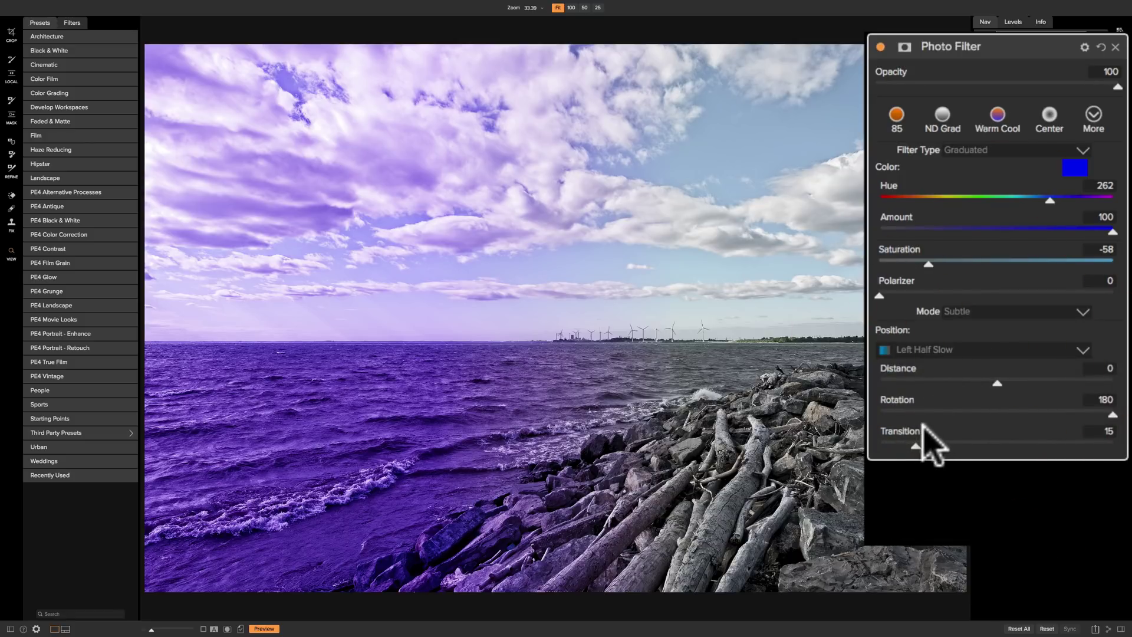
Reduce the graduated filter's transition to 0 for a hard edge between the two halves.
left_click_drag(915, 447, 879, 446)
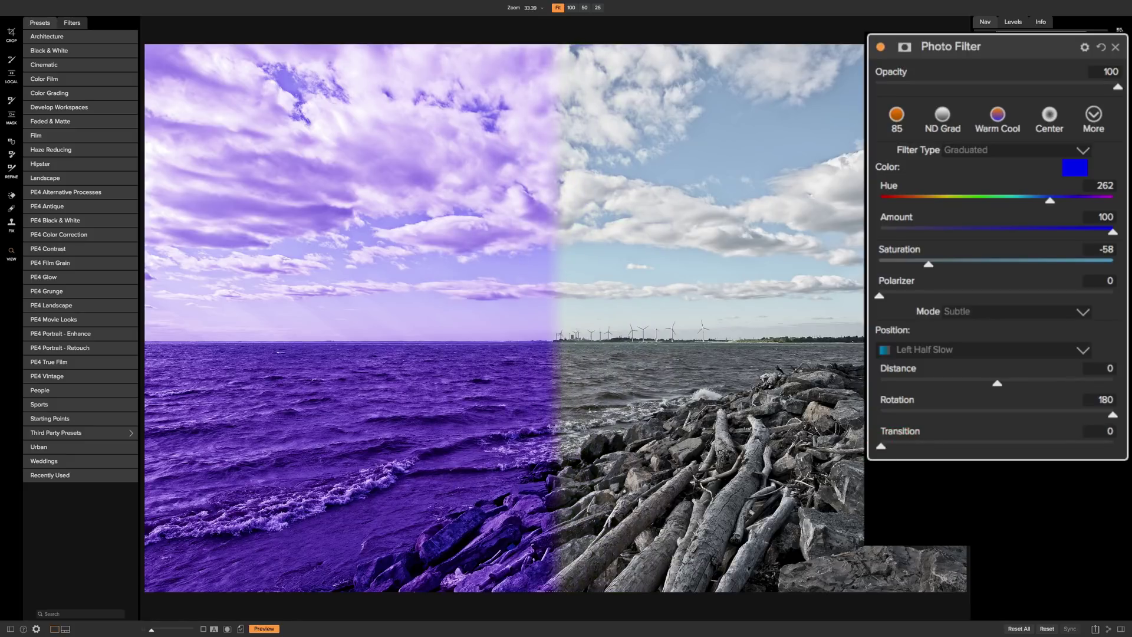
left_click(884, 447)
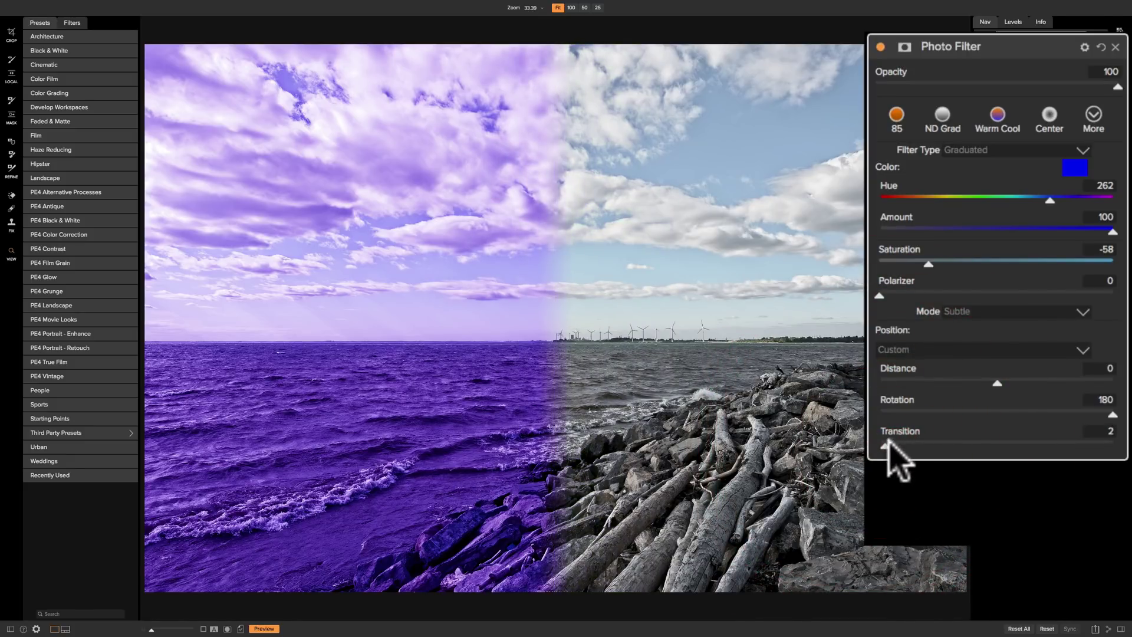
left_click_drag(885, 447, 878, 447)
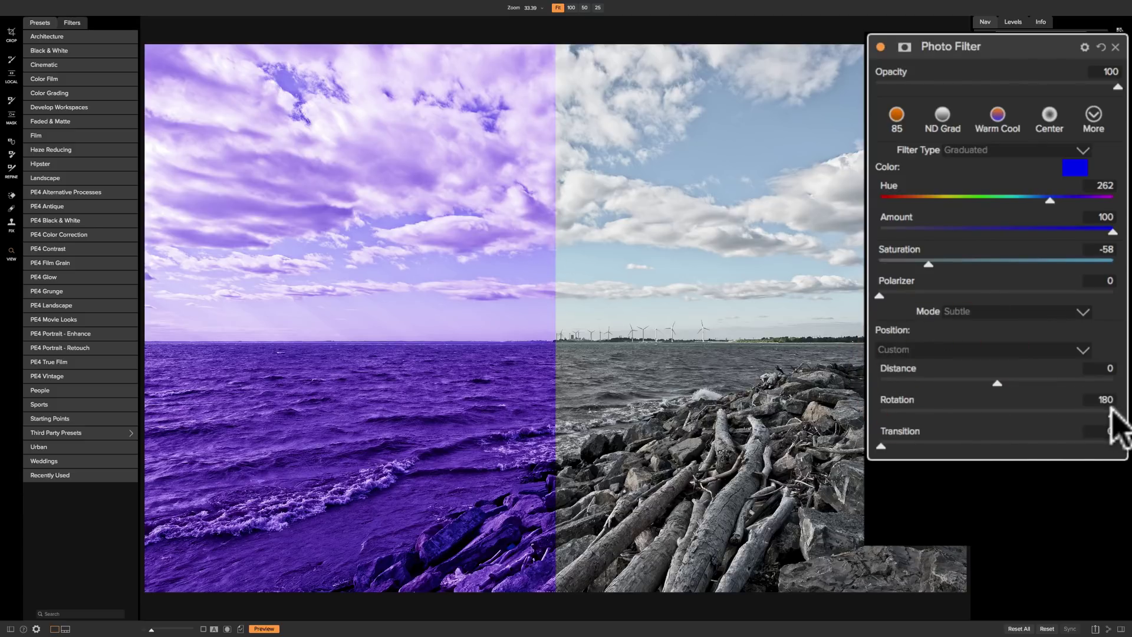
Move the tint to the sea and rocks with a rotation of 90, a distance of 8 and a transition of 10.
left_click_drag(1112, 414, 1056, 413)
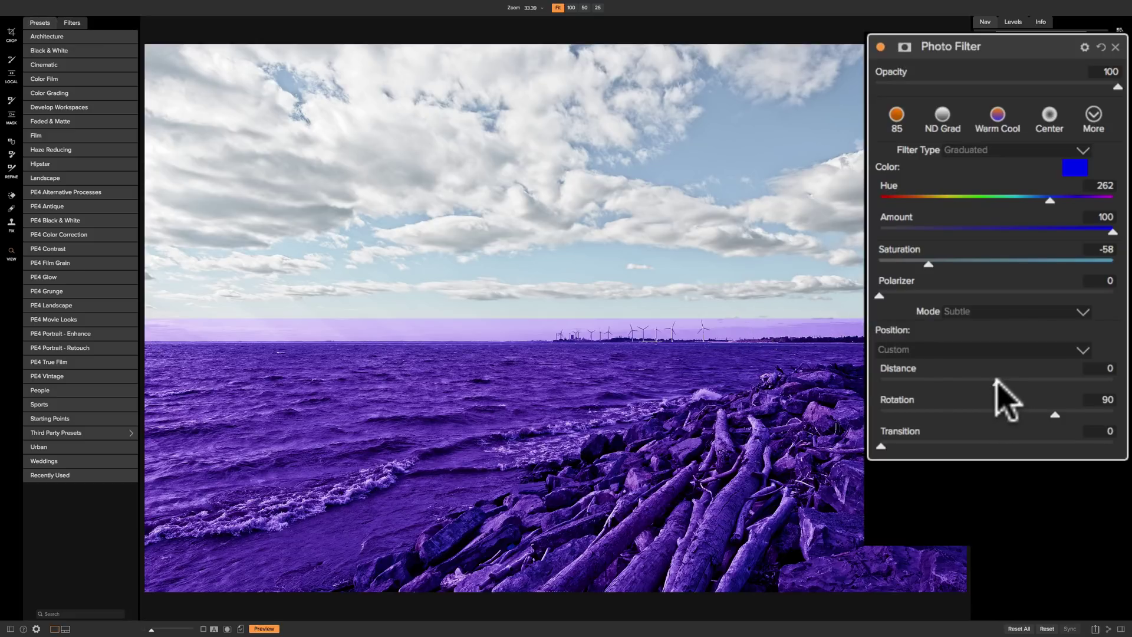
mouse_move(991, 382)
left_mouse_down()
mouse_move(1006, 383)
mouse_move(980, 380)
mouse_move(1006, 383)
left_mouse_up()
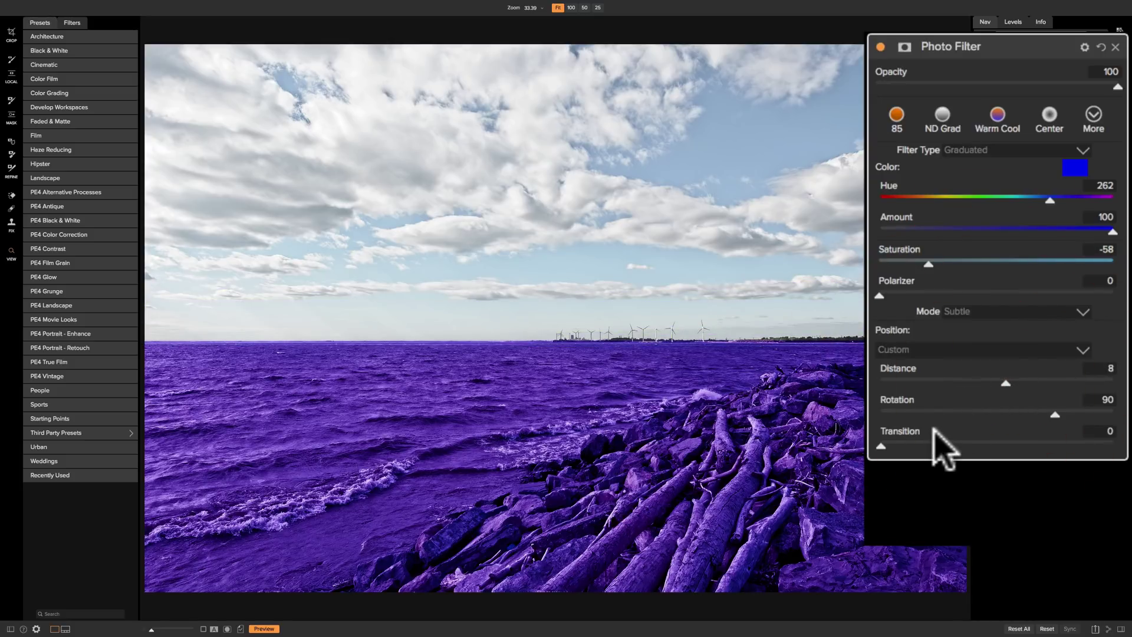
mouse_move(880, 443)
left_mouse_down()
mouse_move(917, 445)
mouse_move(896, 445)
left_mouse_up()
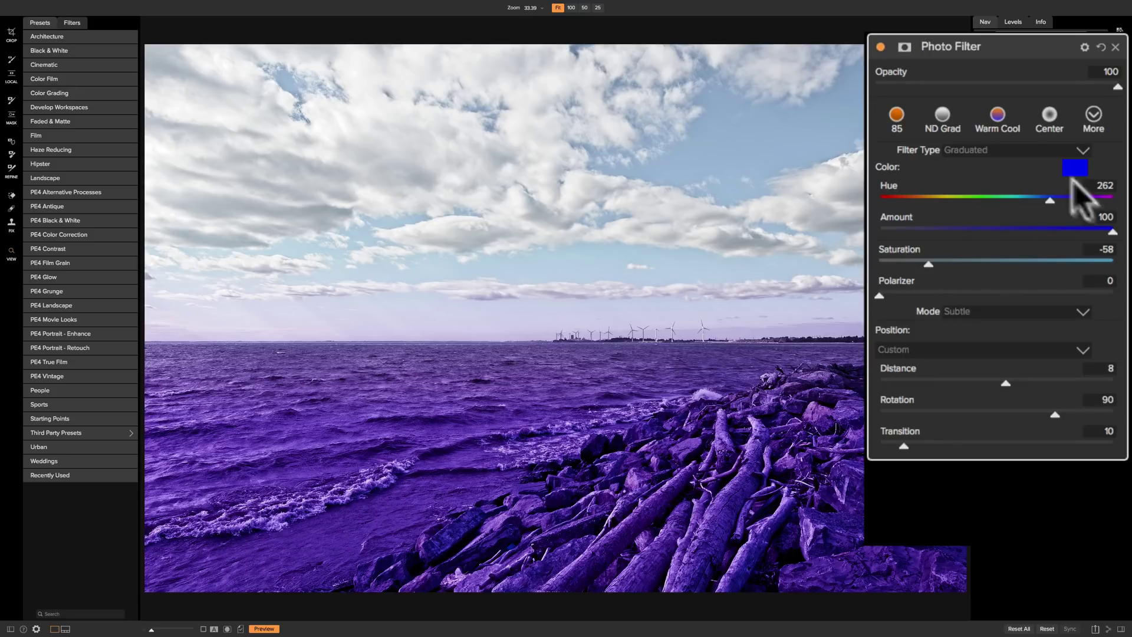
Change the filter type to Bi-Color and set the hue of Color 1 to 74.
left_click(977, 150)
left_click(979, 198)
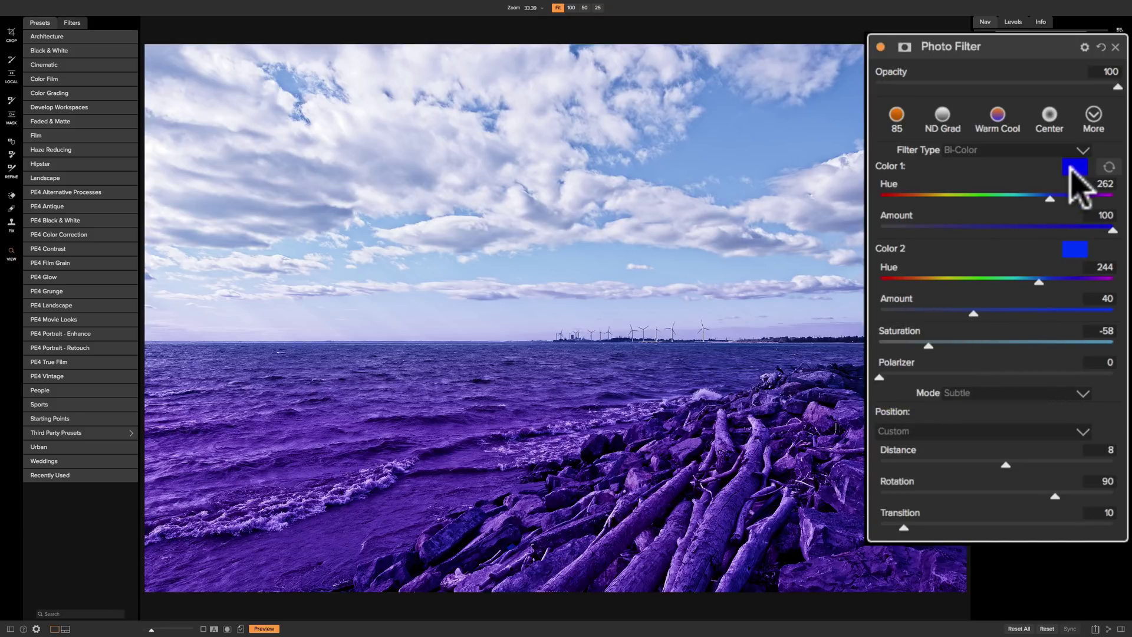
left_click_drag(1050, 197, 931, 196)
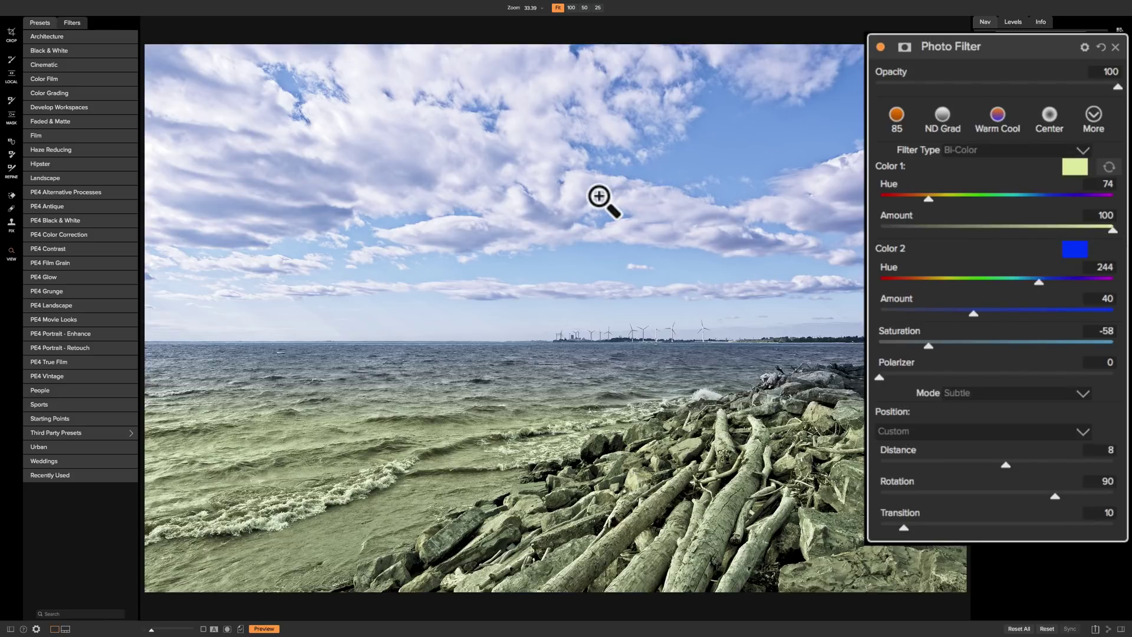
Set the bi-color filter's blending mode to Strong.
left_click(985, 391)
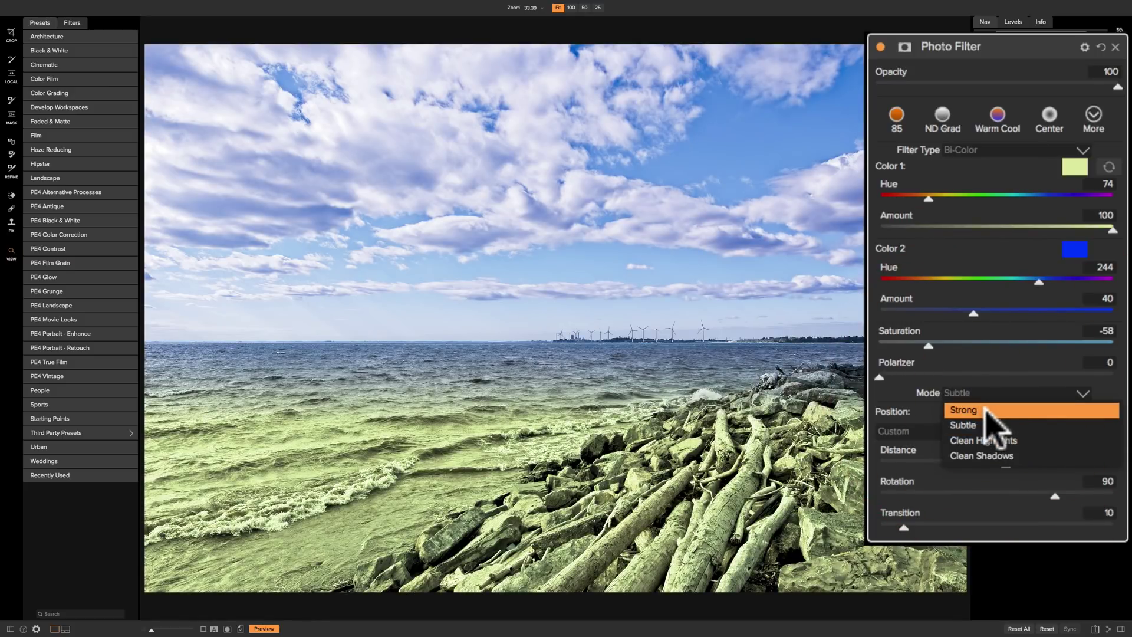
left_click(984, 411)
left_click(983, 393)
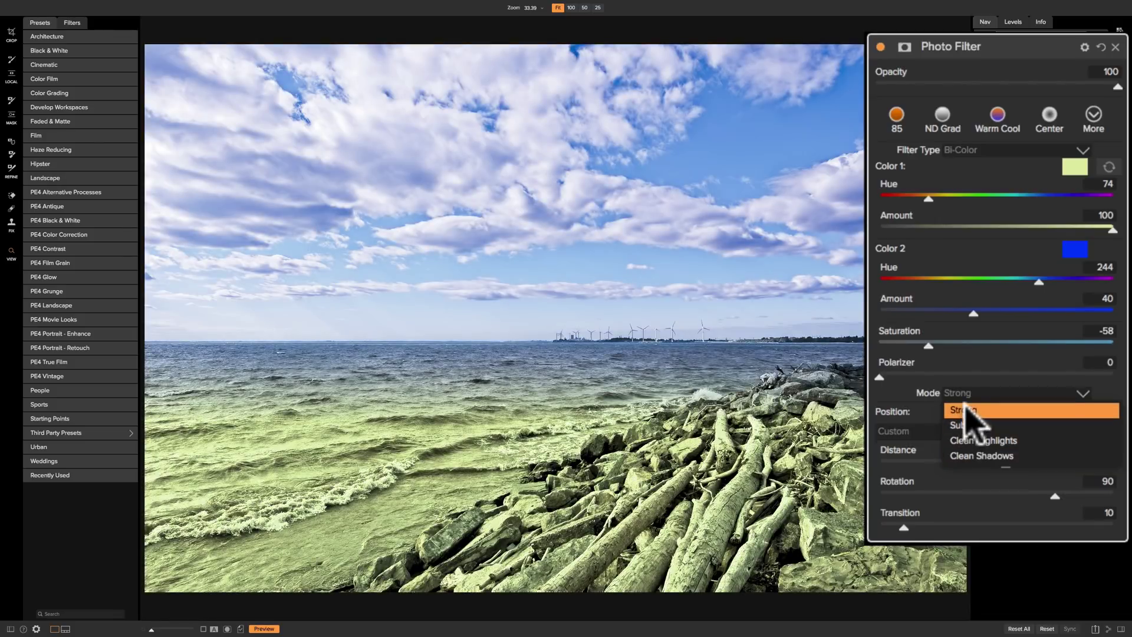
left_click(969, 410)
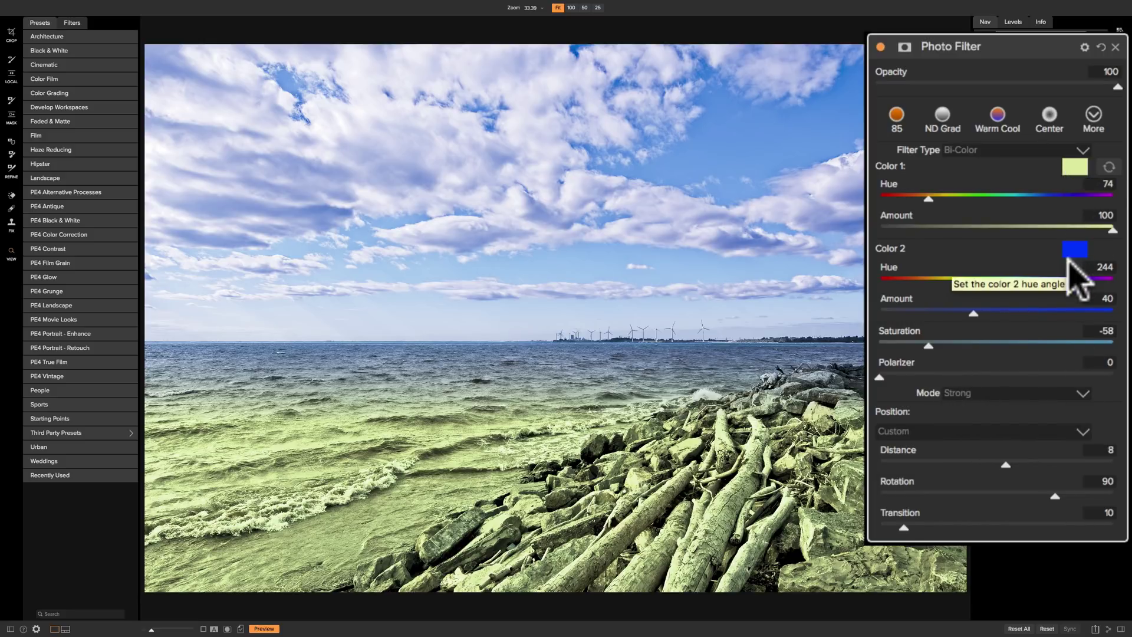
Set the bi-color filter's saturation to -23 and its polarizer to 11.
left_click_drag(930, 349, 969, 343)
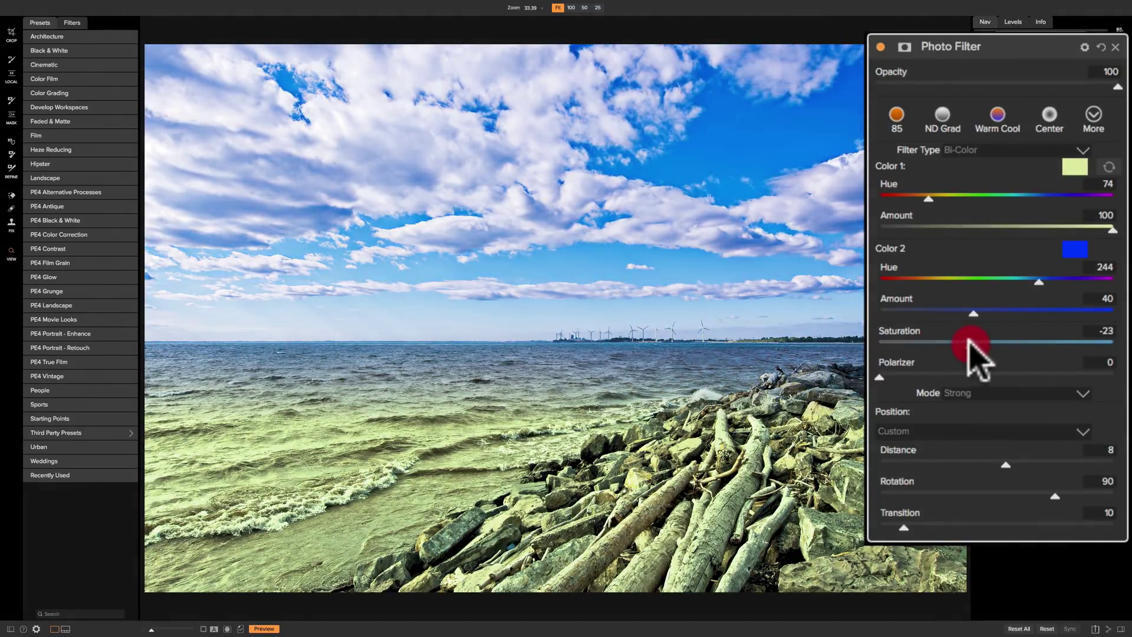
left_click_drag(882, 377, 908, 379)
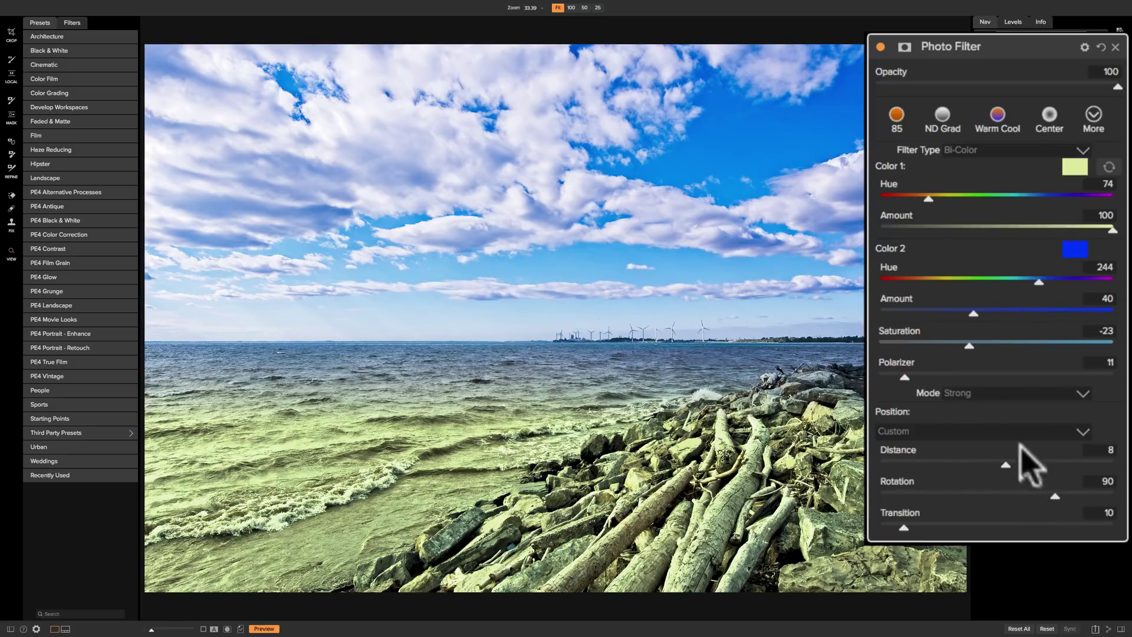
Position the color split with Top Half Slow, and align it to the horizon with a distance of -8 and a transition of 0.
left_click(967, 431)
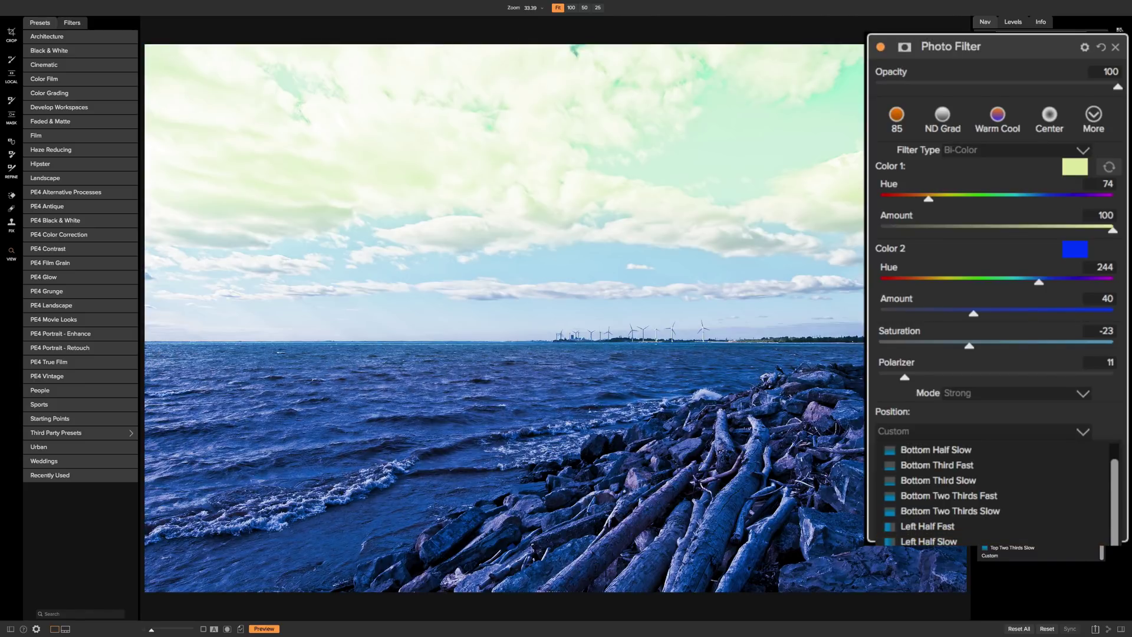
left_click(1014, 517)
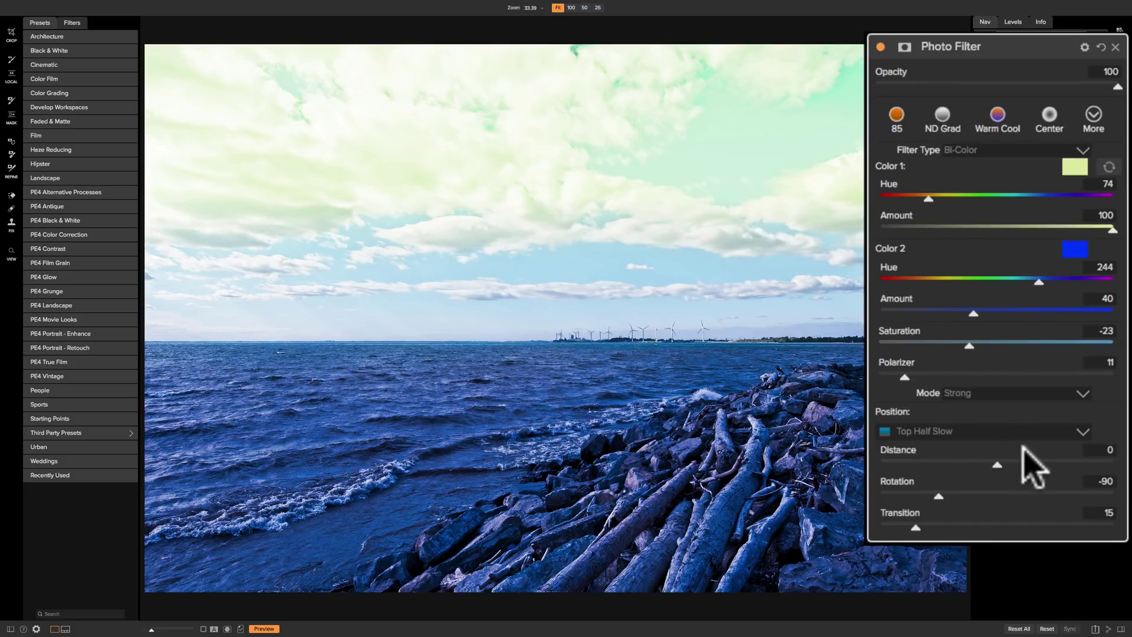
mouse_move(996, 464)
left_mouse_down()
mouse_move(974, 466)
mouse_move(993, 464)
left_mouse_up()
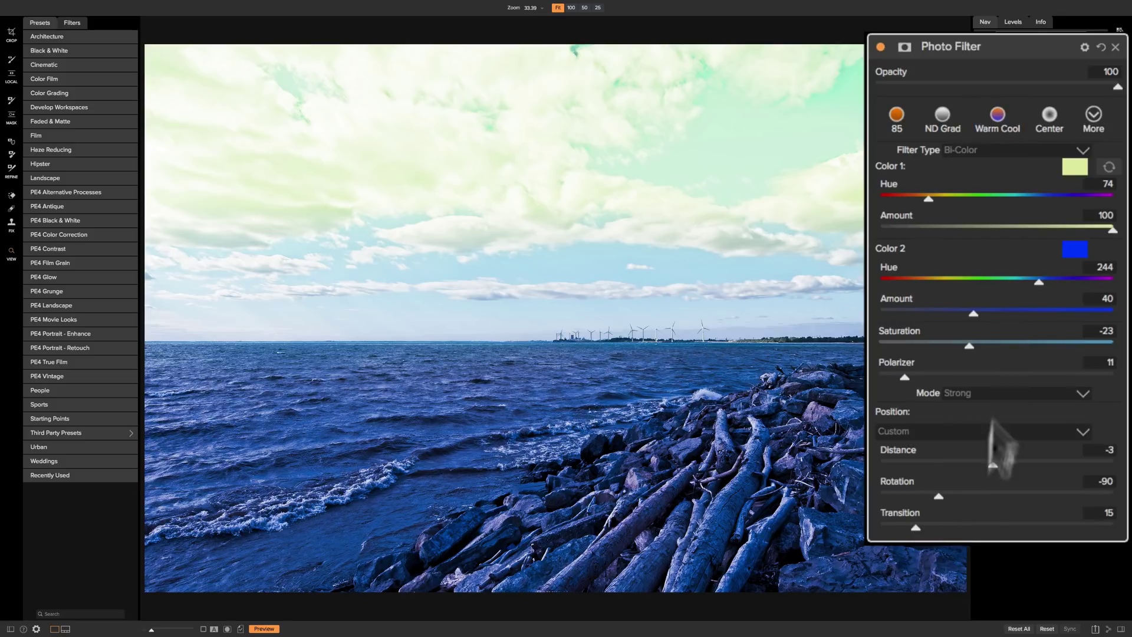
left_click_drag(916, 525, 881, 526)
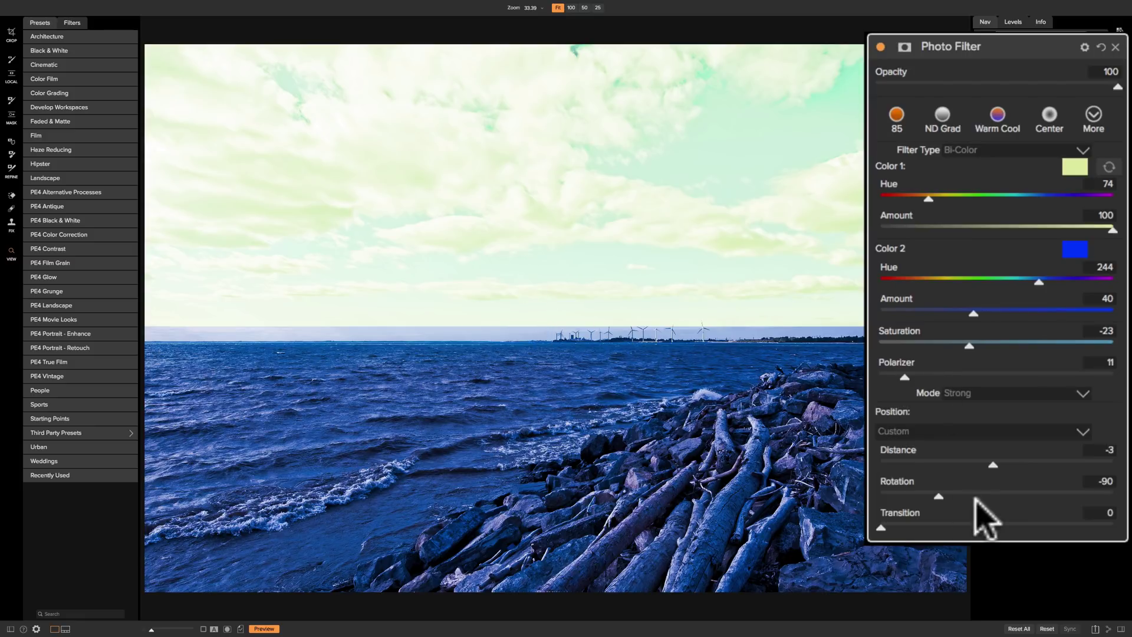
left_click_drag(937, 494, 940, 495)
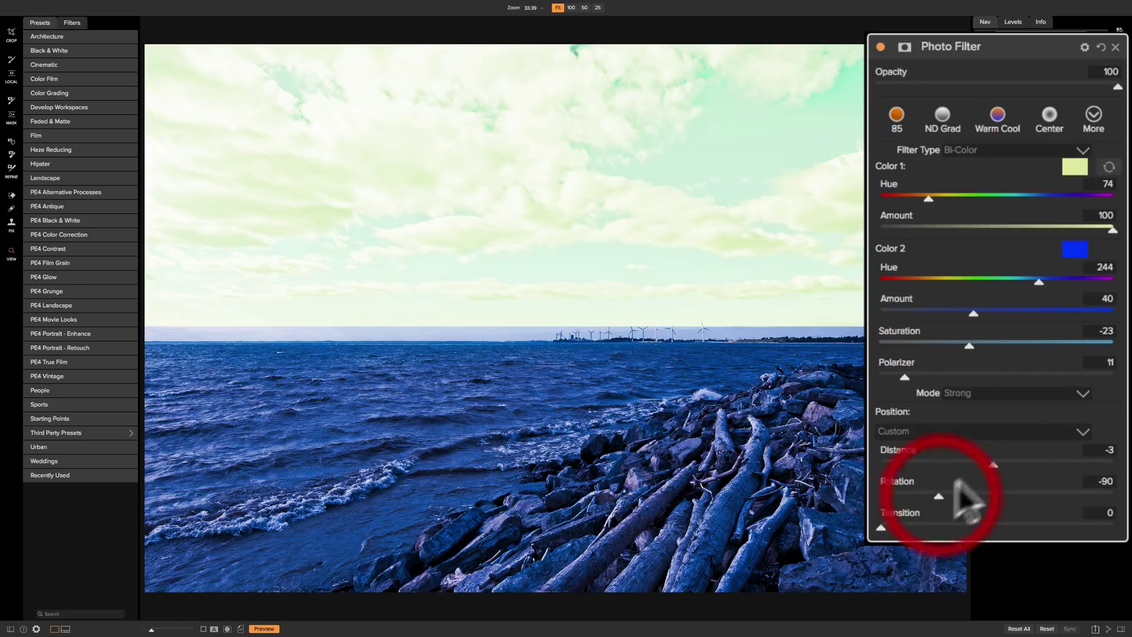
left_click_drag(993, 463, 990, 465)
left_click_drag(990, 464, 988, 466)
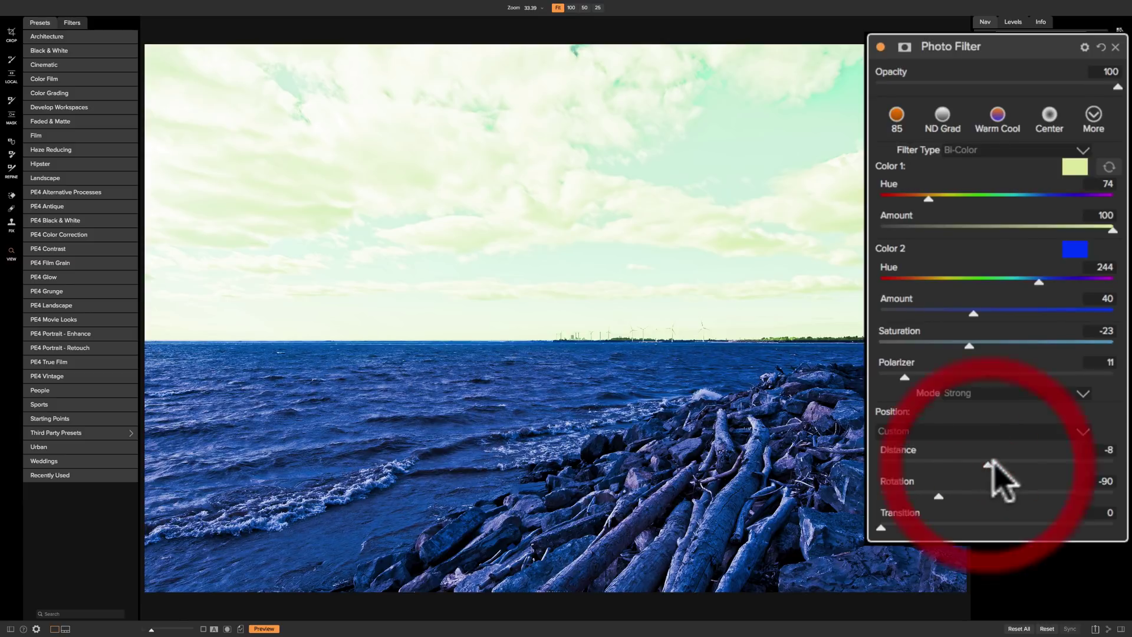
Soften the bi-color split at the horizon by setting its transition to 7.
left_click(878, 526)
left_click_drag(878, 527, 908, 531)
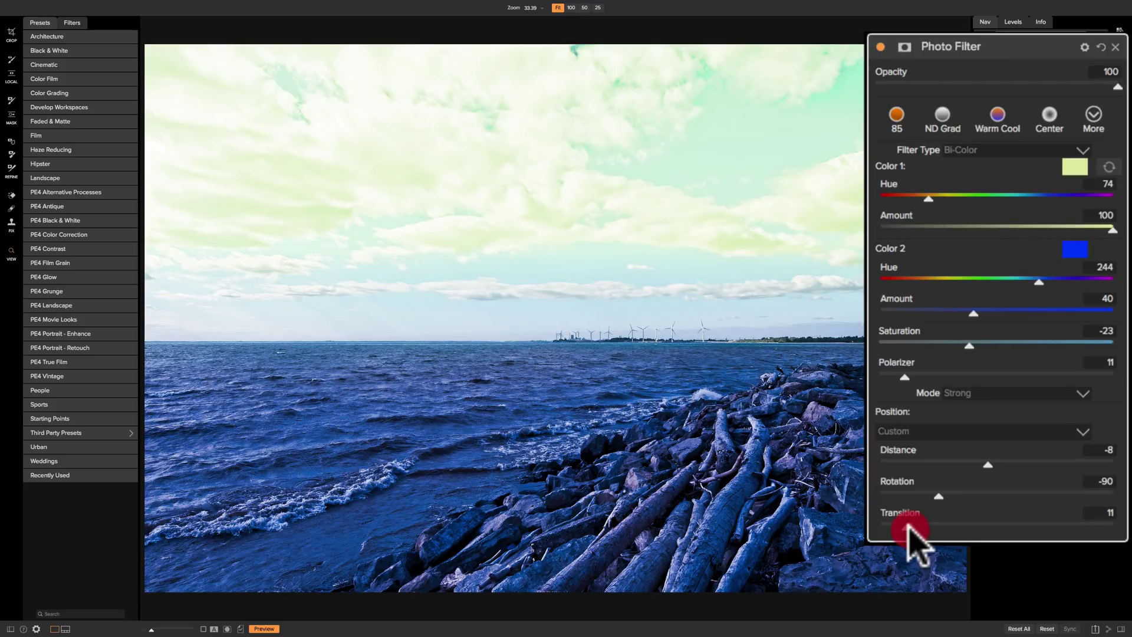
left_click_drag(907, 526, 896, 527)
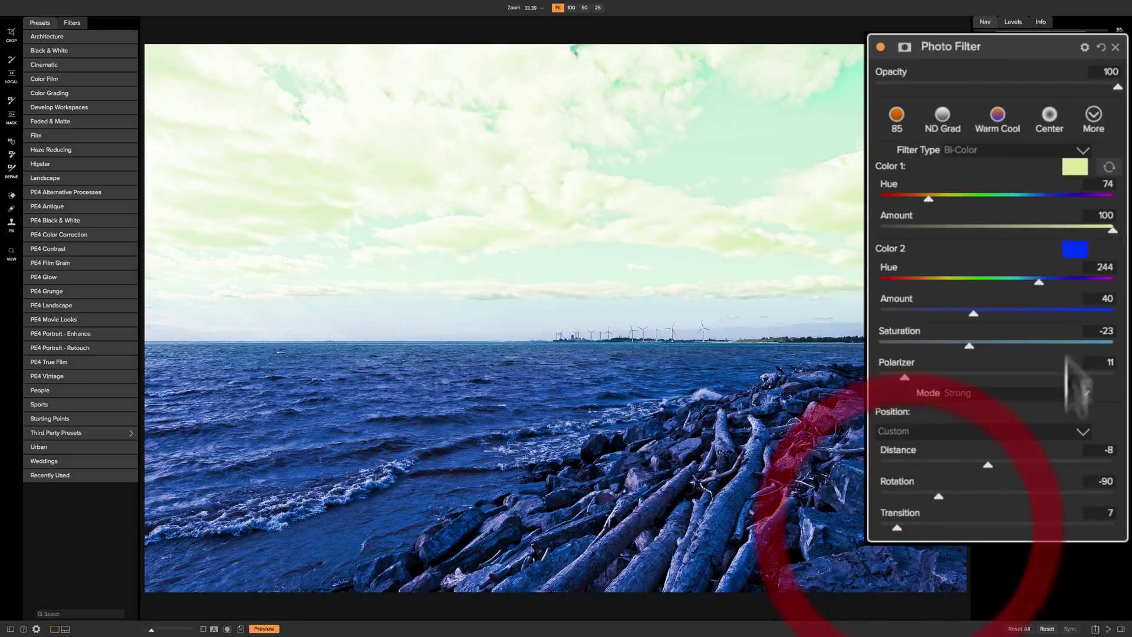
Change the filter type to Center with the color applied to the Edges.
left_click(965, 149)
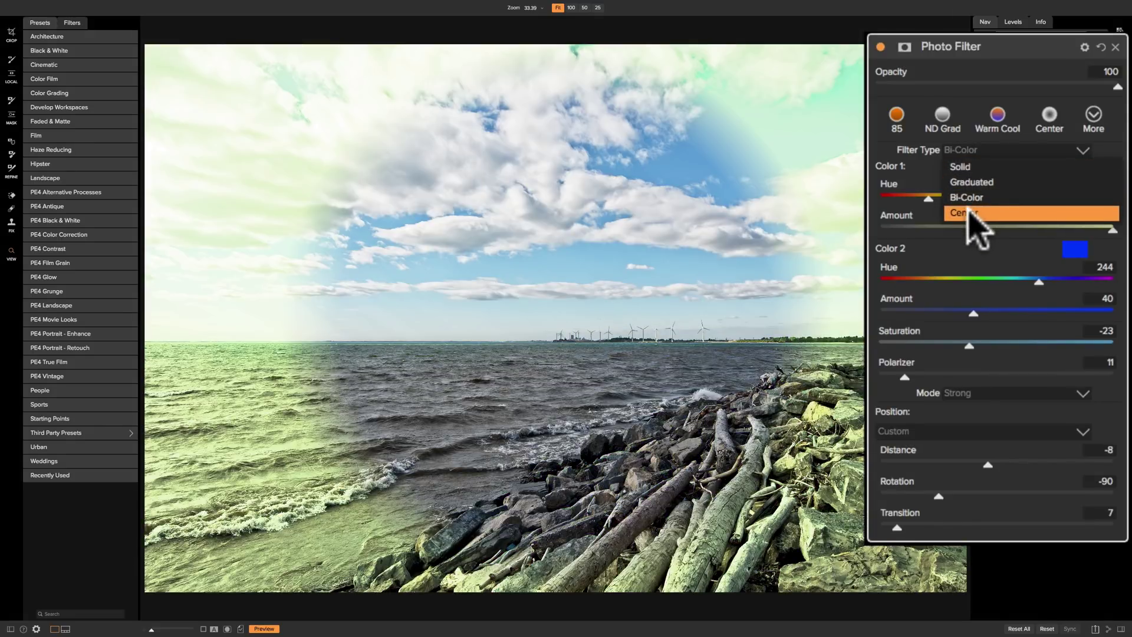
left_click(967, 211)
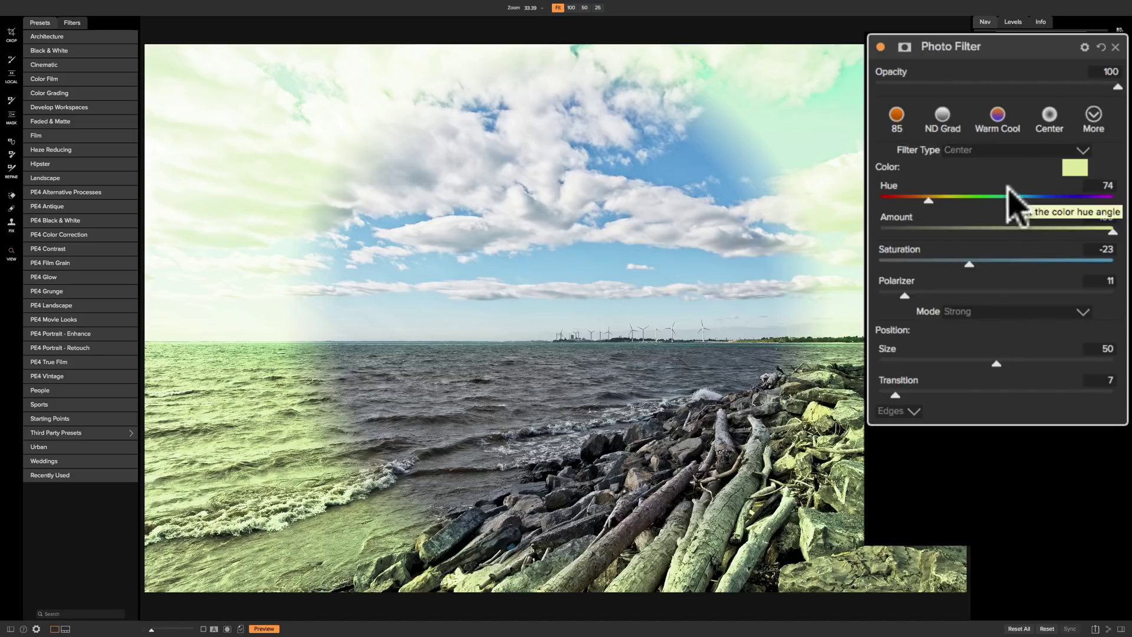
left_click(895, 415)
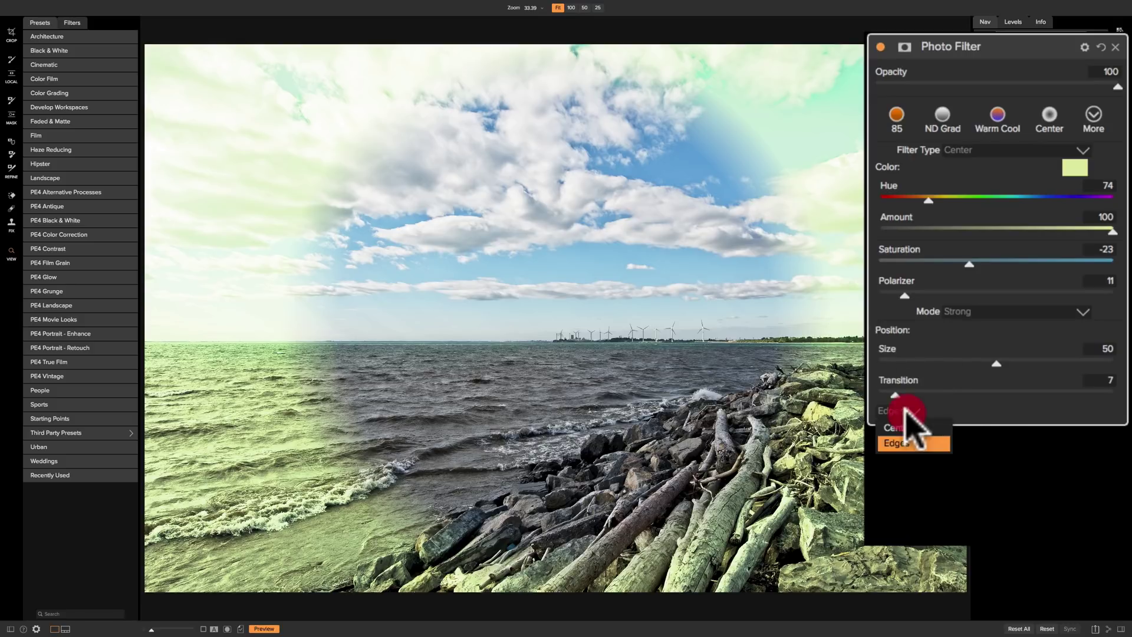
left_click(899, 443)
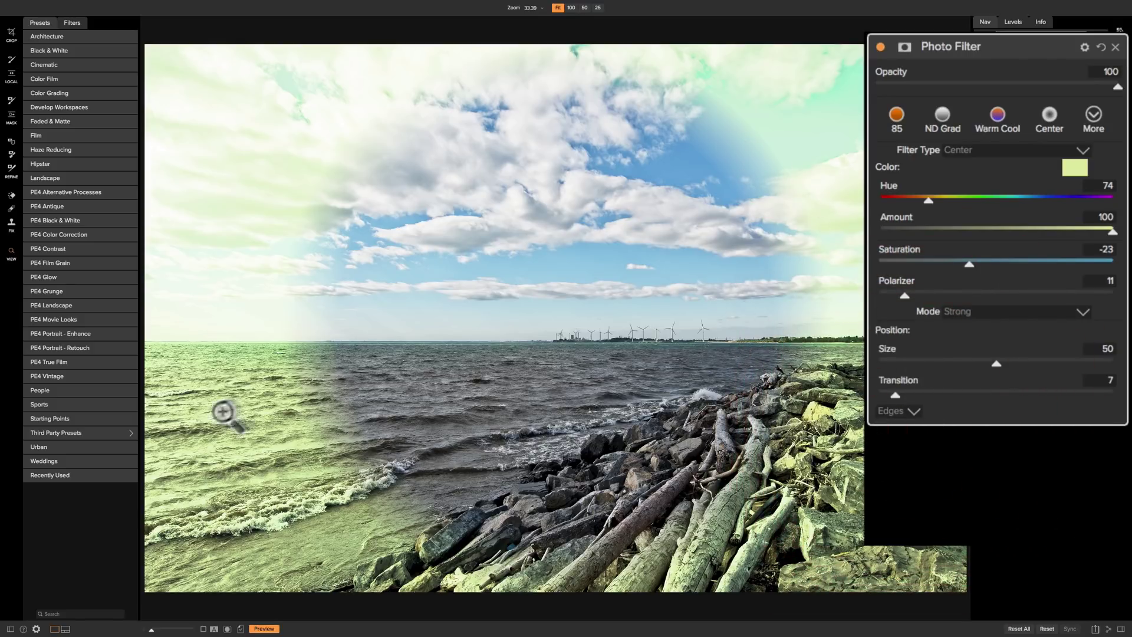
Pick a crimson red with a hue of 9 as the center filter's color.
left_click(1074, 167)
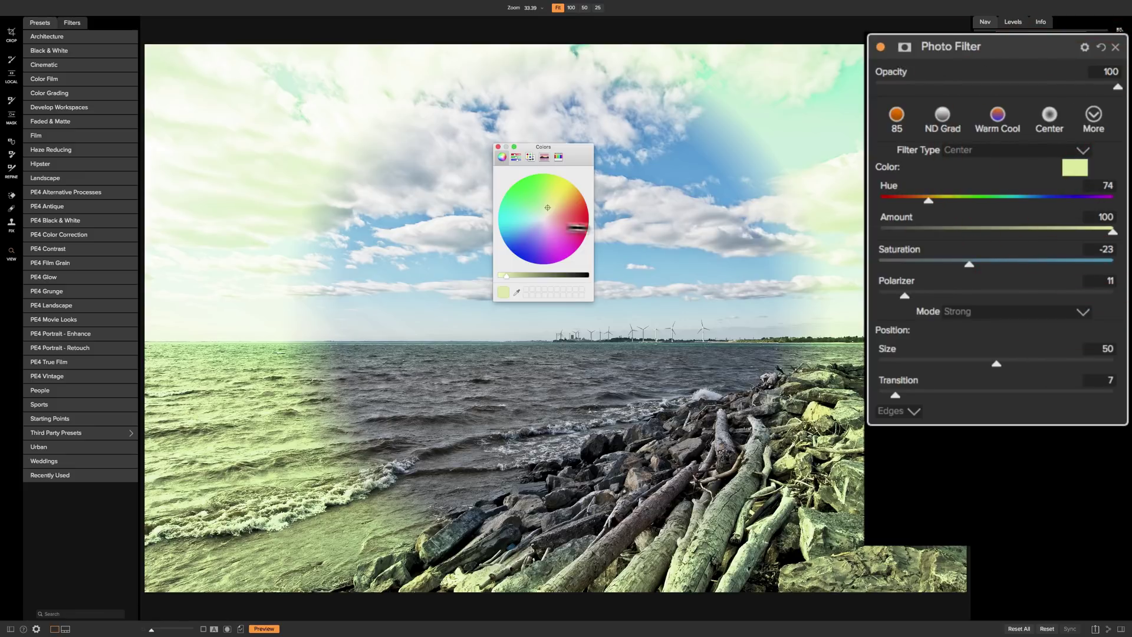
left_click_drag(545, 203, 578, 223)
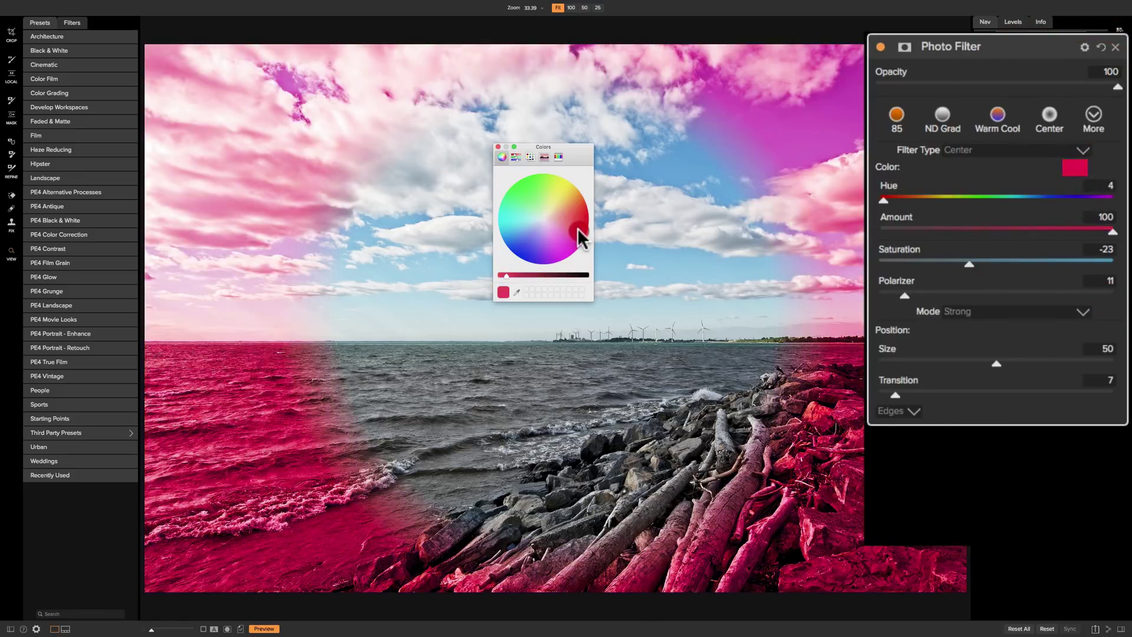
left_click(498, 147)
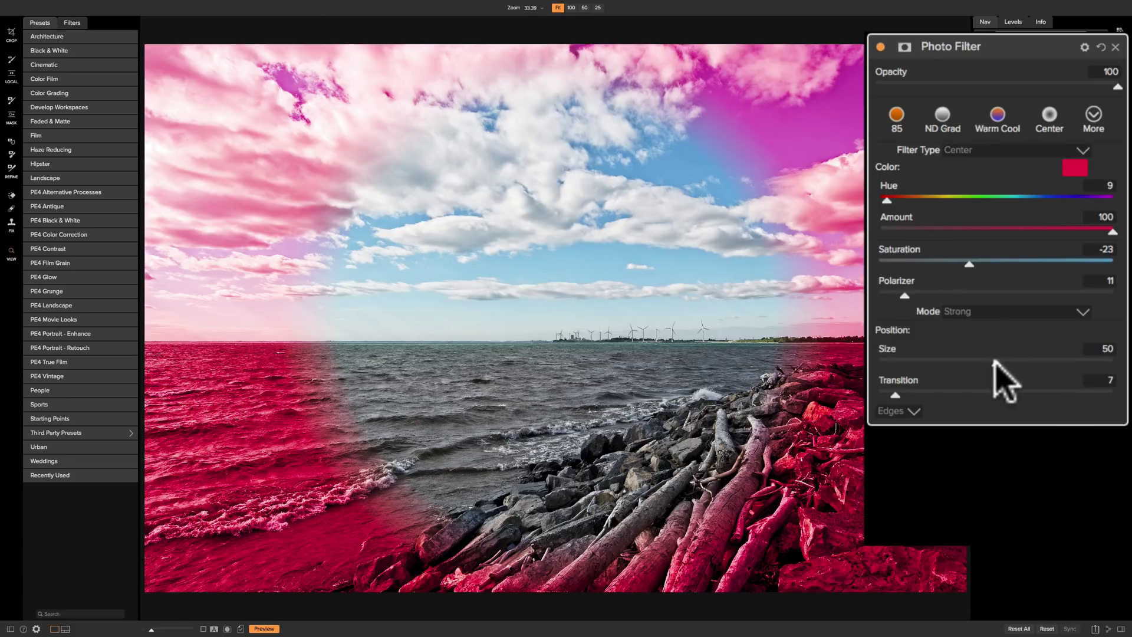
Set the center filter's blending mode to Subtle and its size to 0.
left_click(1006, 311)
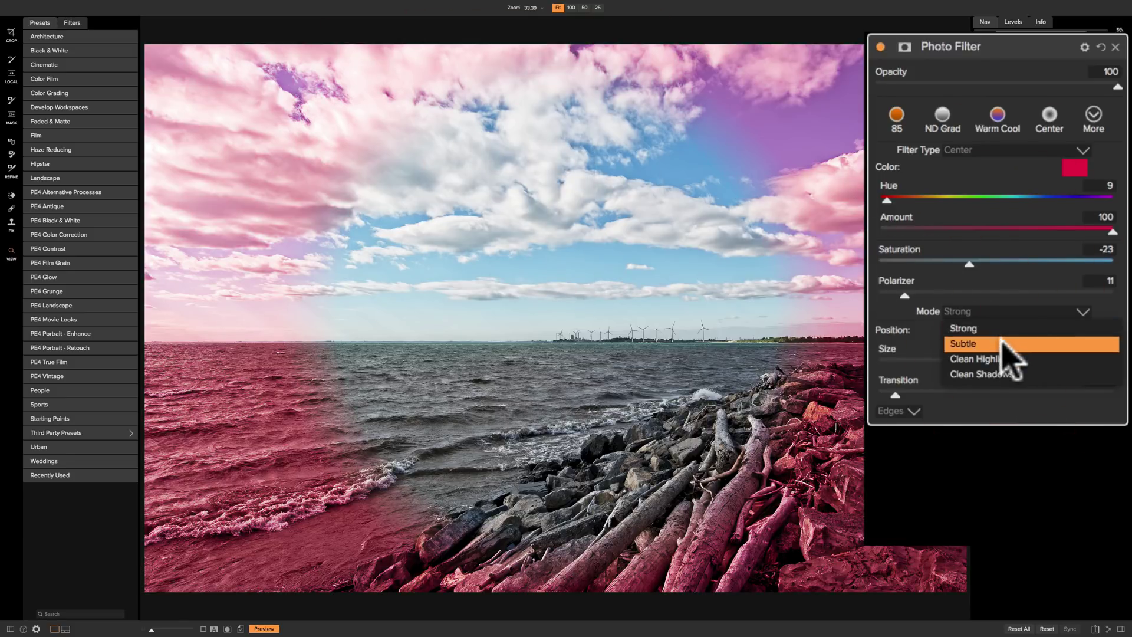
left_click(1002, 345)
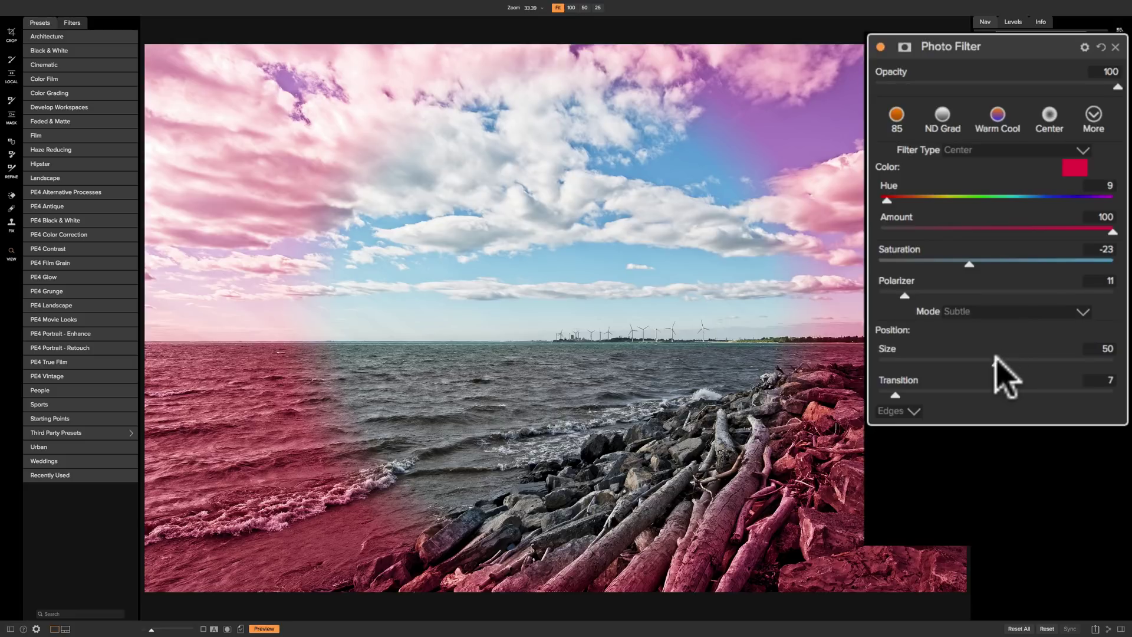
left_click_drag(959, 360, 866, 372)
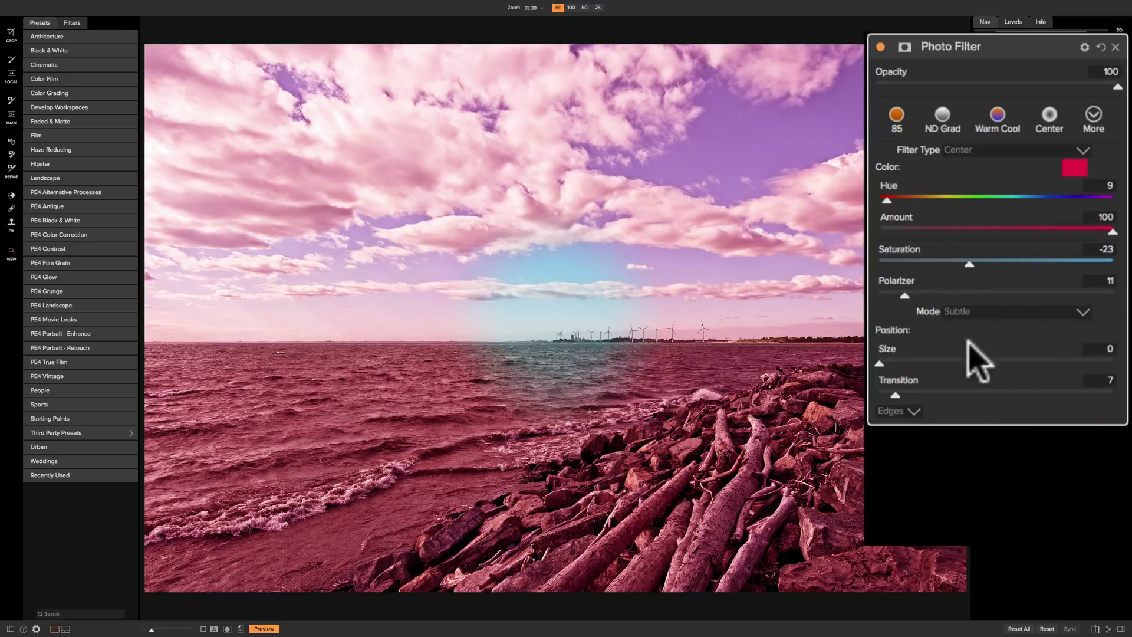
Compare the color applied to the Center and to the Edges, ending on Edges with a transition of 0.
left_click(912, 413)
left_click(914, 433)
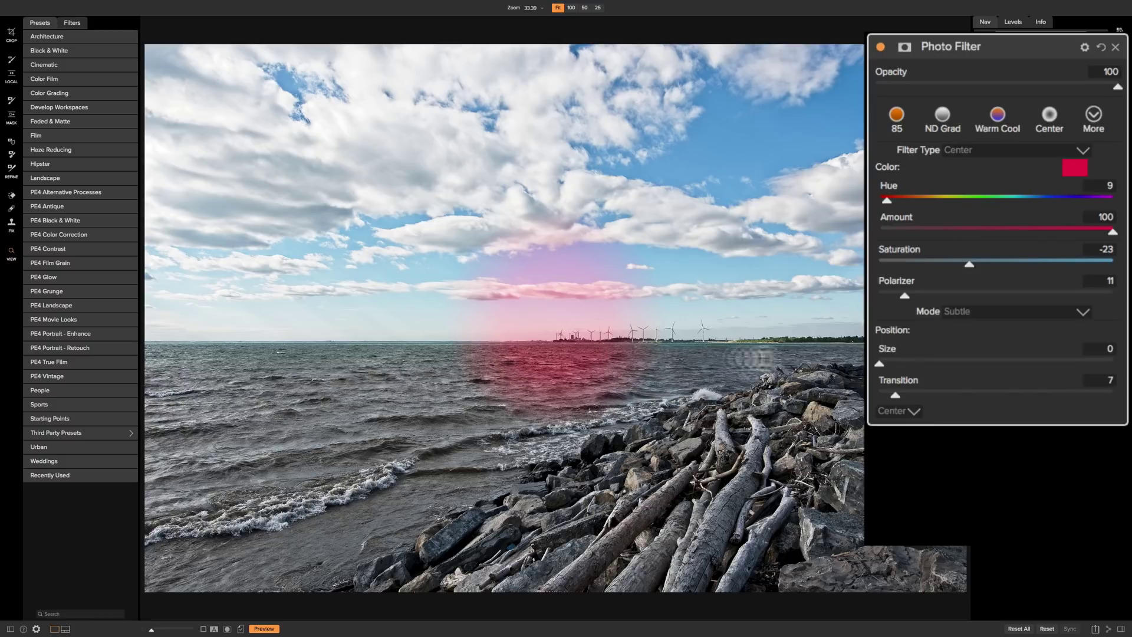
left_click(921, 414)
left_click(908, 449)
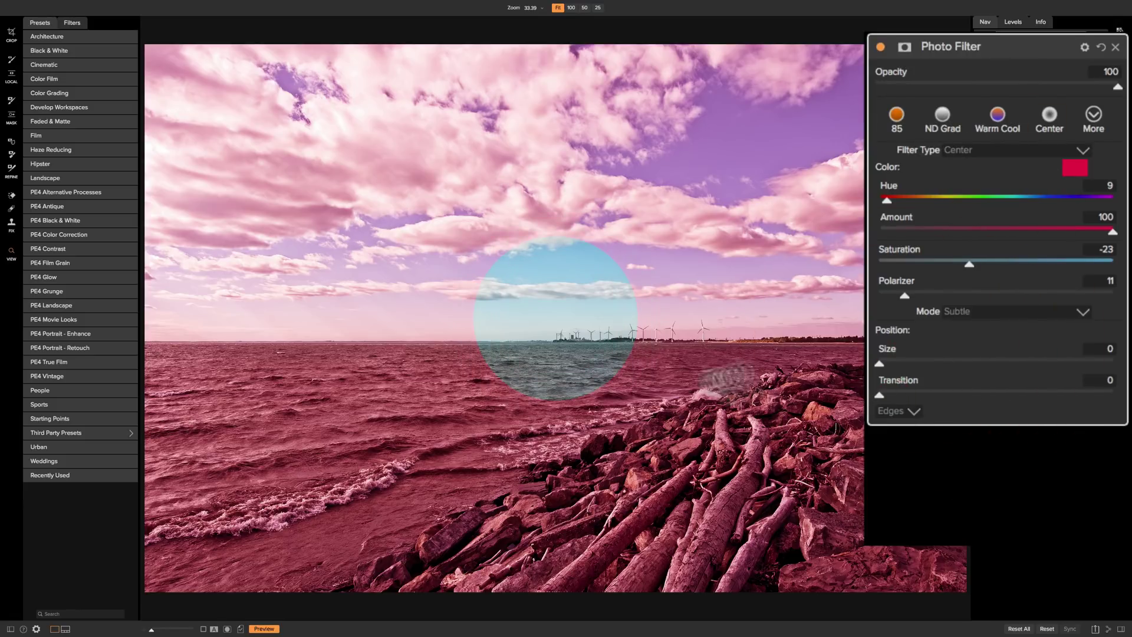
Change the edge color to a blue-violet with a hue of 262.
left_click(1074, 168)
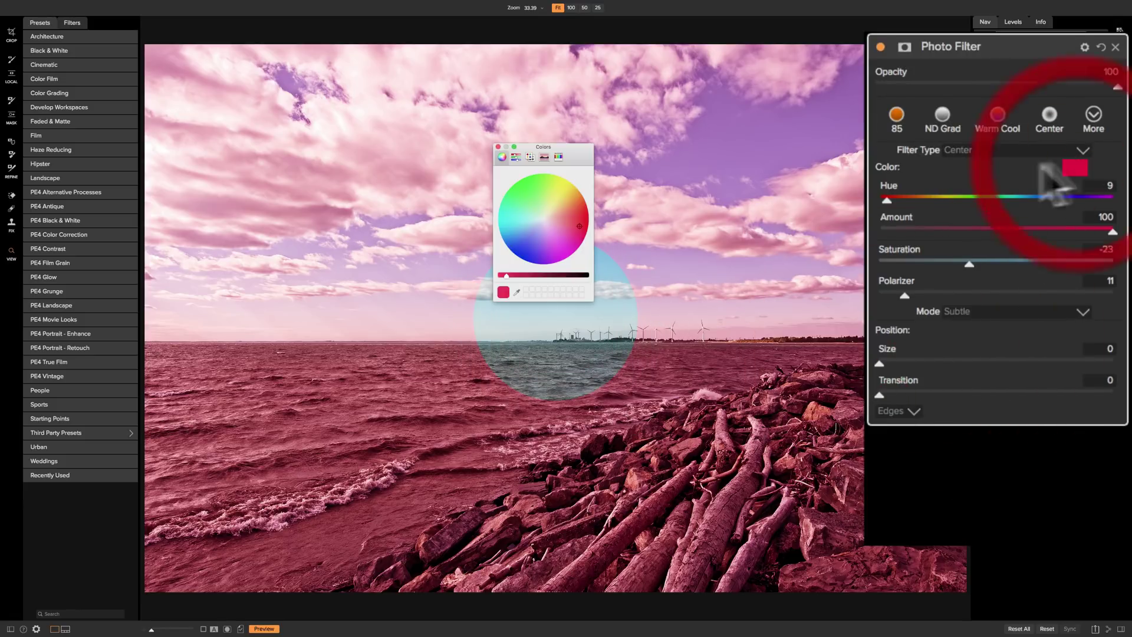
left_click_drag(582, 234, 529, 262)
left_click(498, 146)
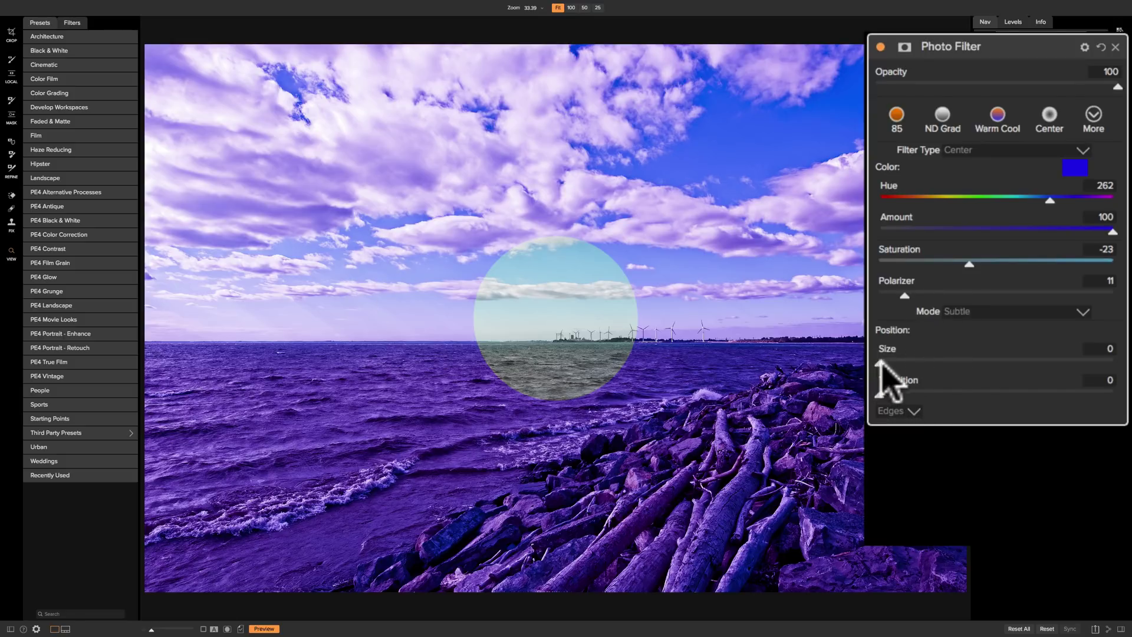
Set the center filter's size to 78 and its transition to 12, with the color applied to Edges.
left_click_drag(877, 364, 1053, 363)
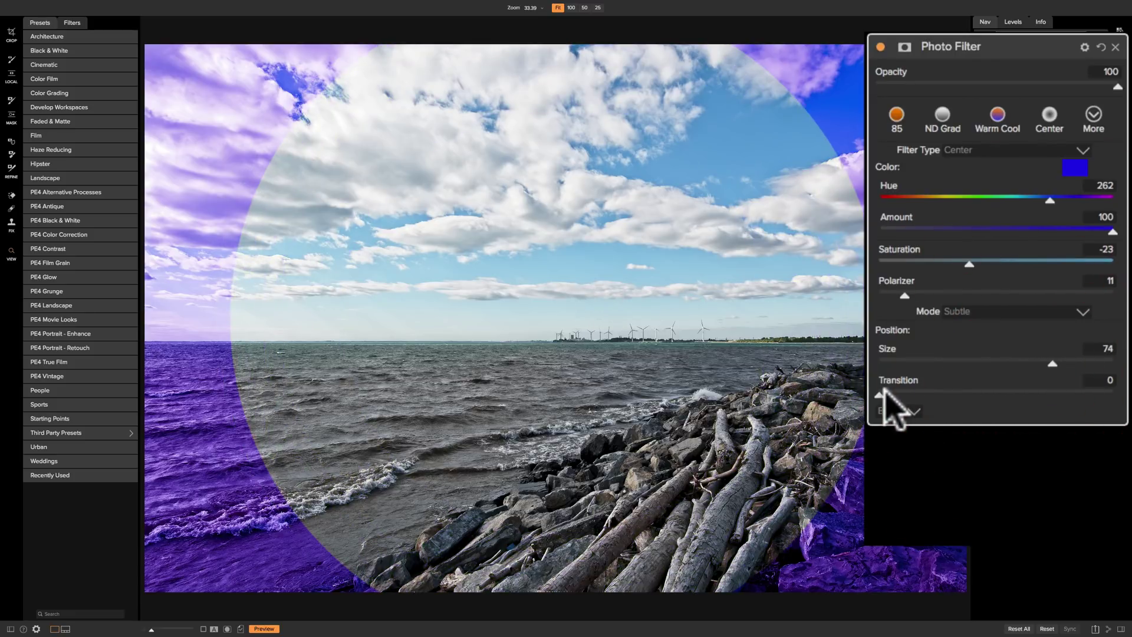
left_click_drag(877, 392, 909, 396)
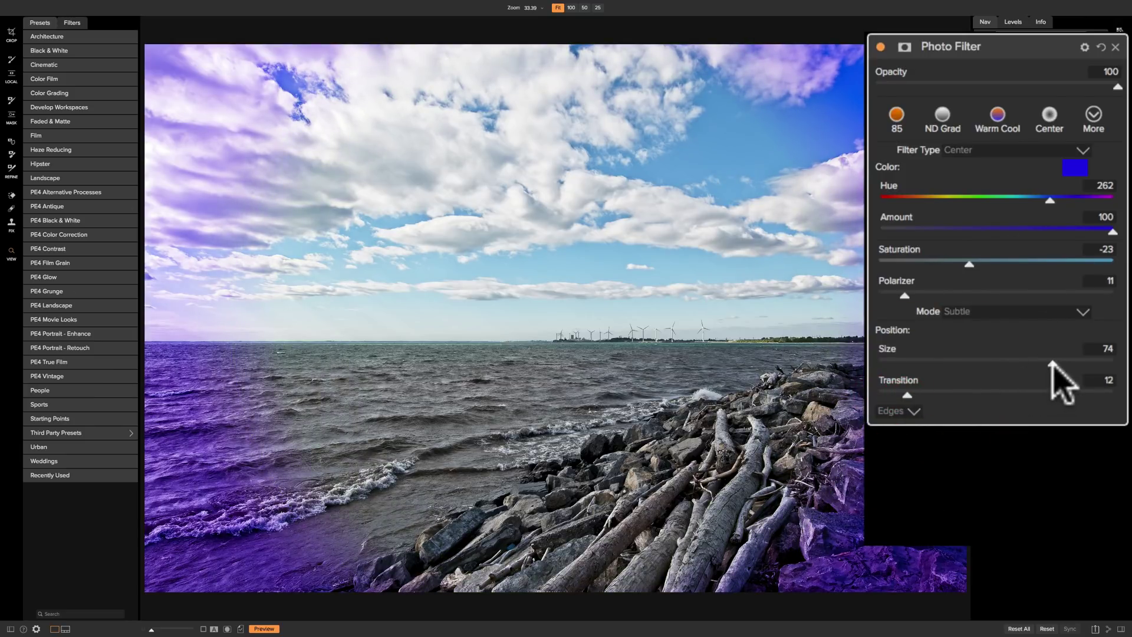
left_click_drag(1054, 362, 1061, 362)
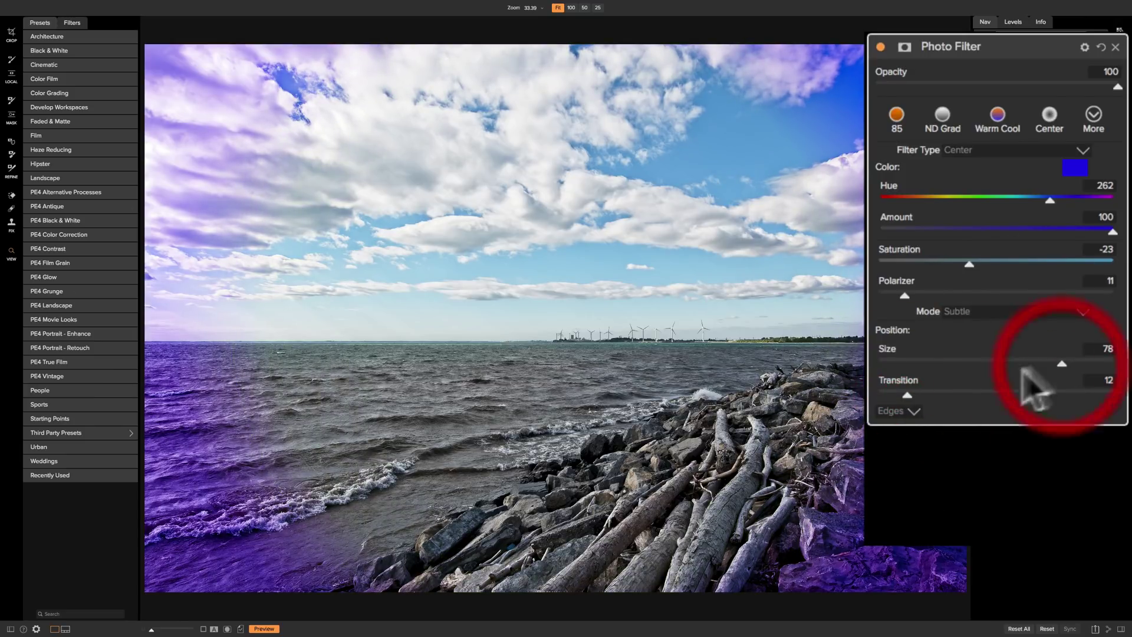
left_click(901, 411)
left_click(902, 443)
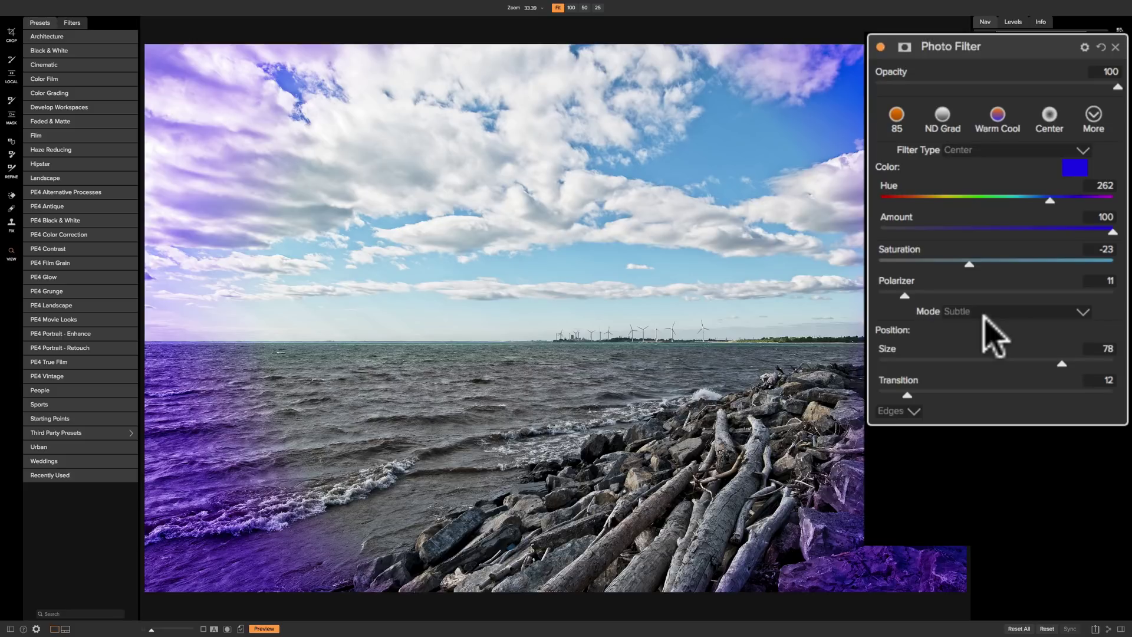
Switch the filter type to Solid and apply the 85 style with its amount set to 14.
left_click(1011, 150)
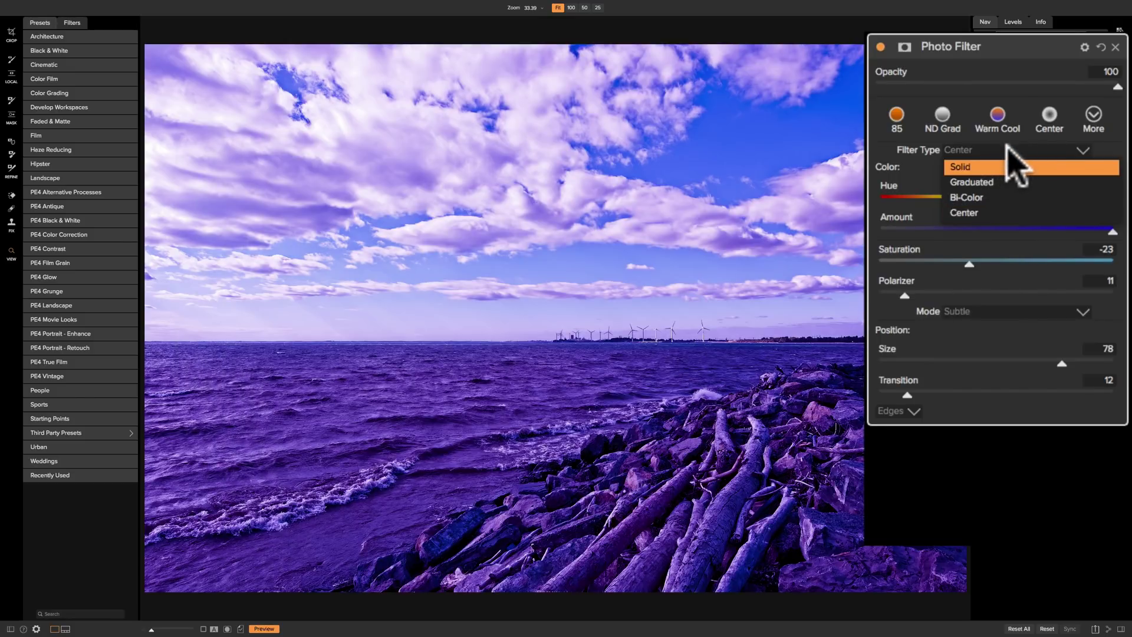
left_click(960, 168)
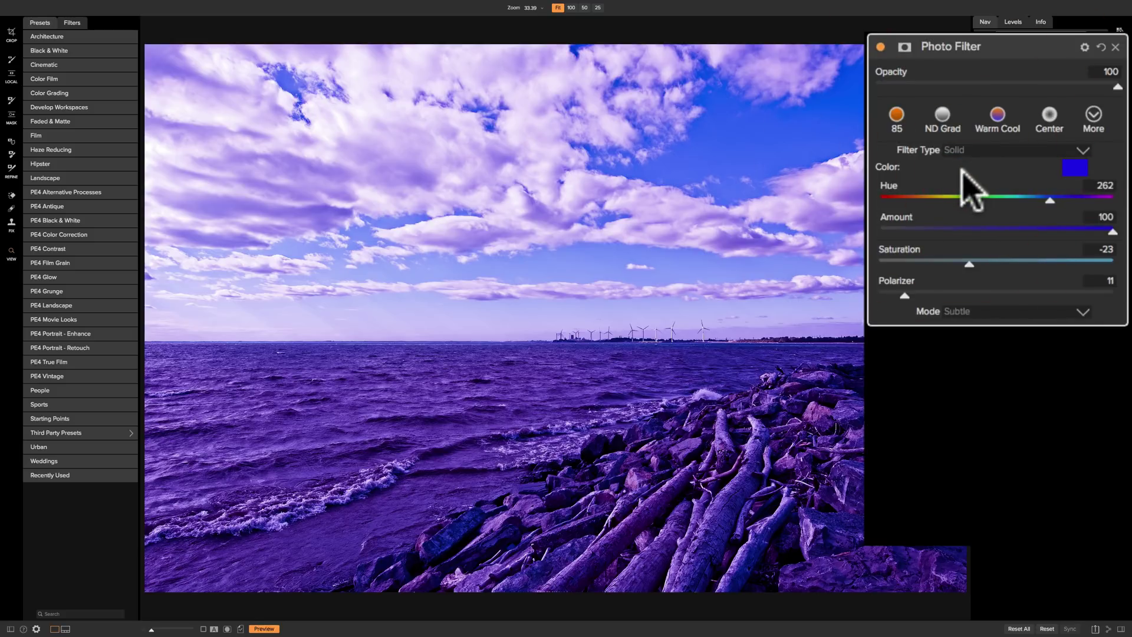
left_click(897, 121)
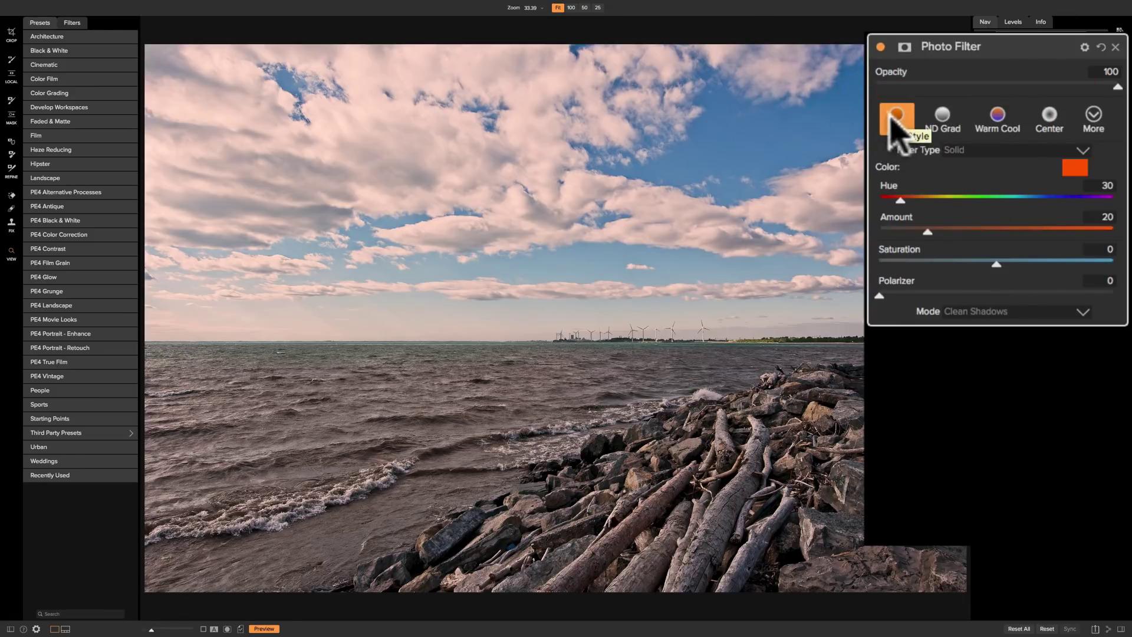
left_click_drag(930, 232, 912, 233)
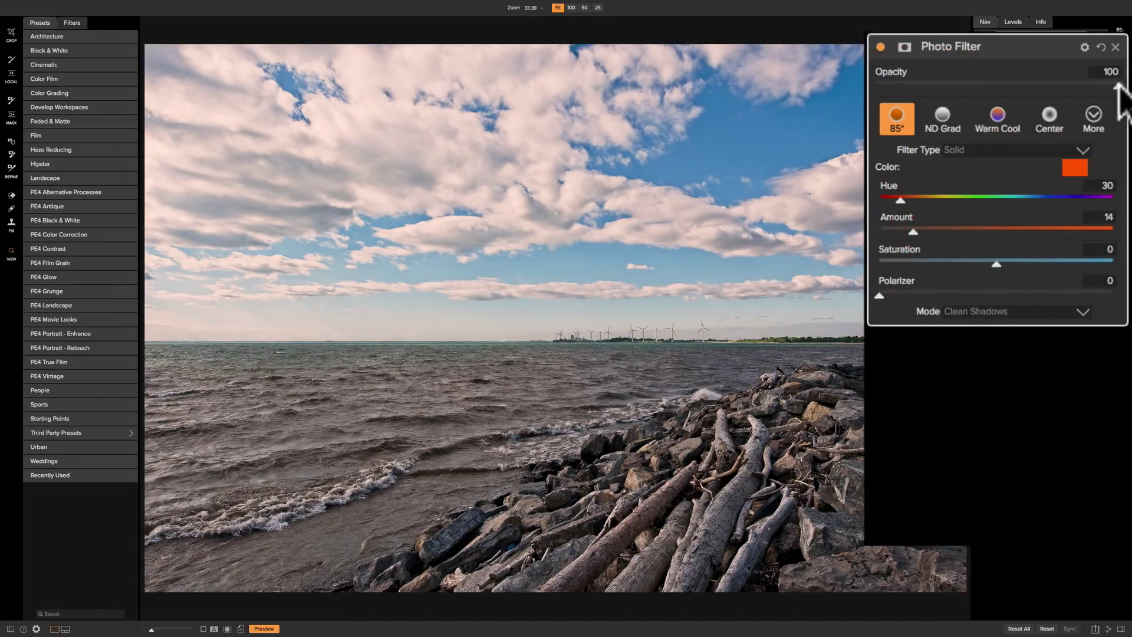
Lower the filter's opacity to 41 and turn the filter off and on to compare the photo.
left_click_drag(1118, 85, 998, 88)
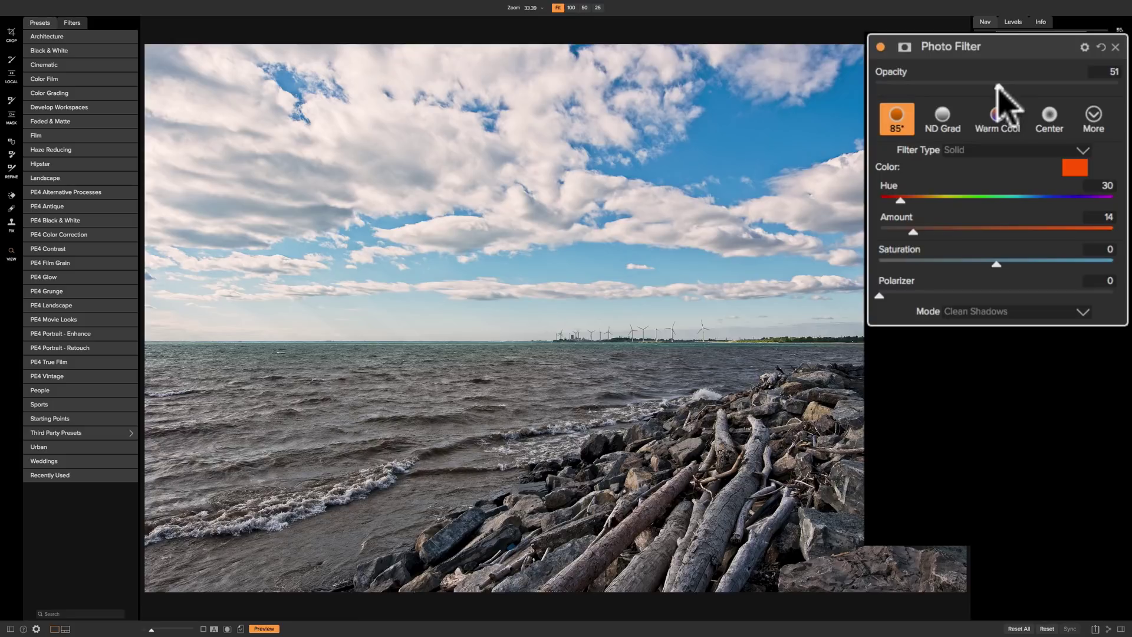
left_click_drag(998, 88, 974, 89)
left_click(880, 47)
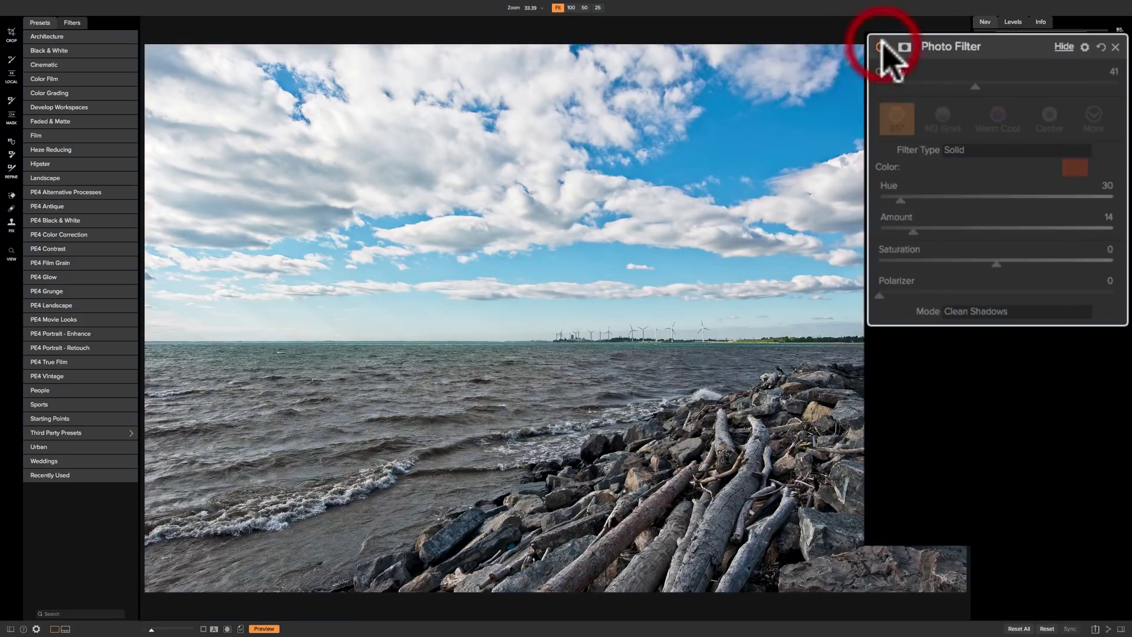
left_click(881, 47)
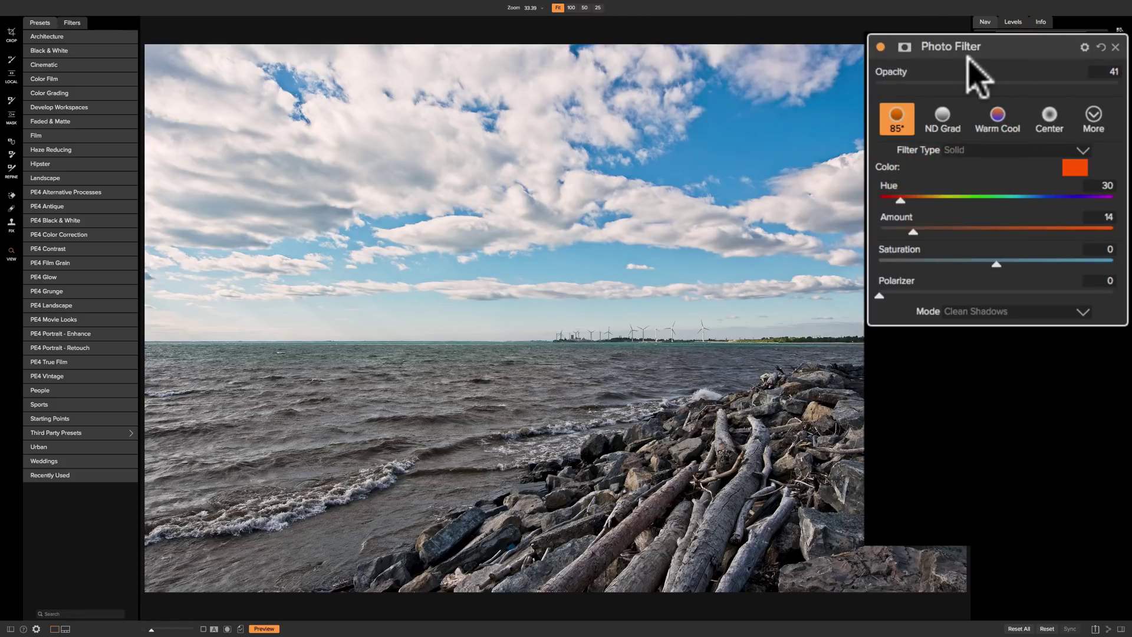
Set the warming filter's blending mode to Clean Highlights and its opacity to 49.
left_click(1012, 311)
left_click(1000, 357)
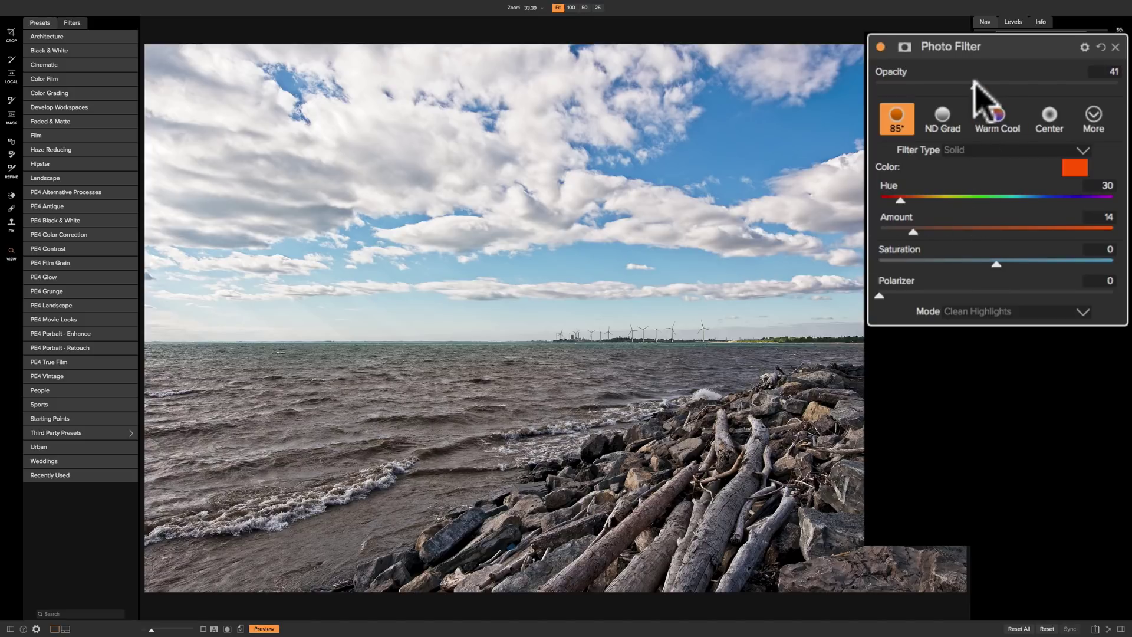
left_click_drag(973, 82, 981, 82)
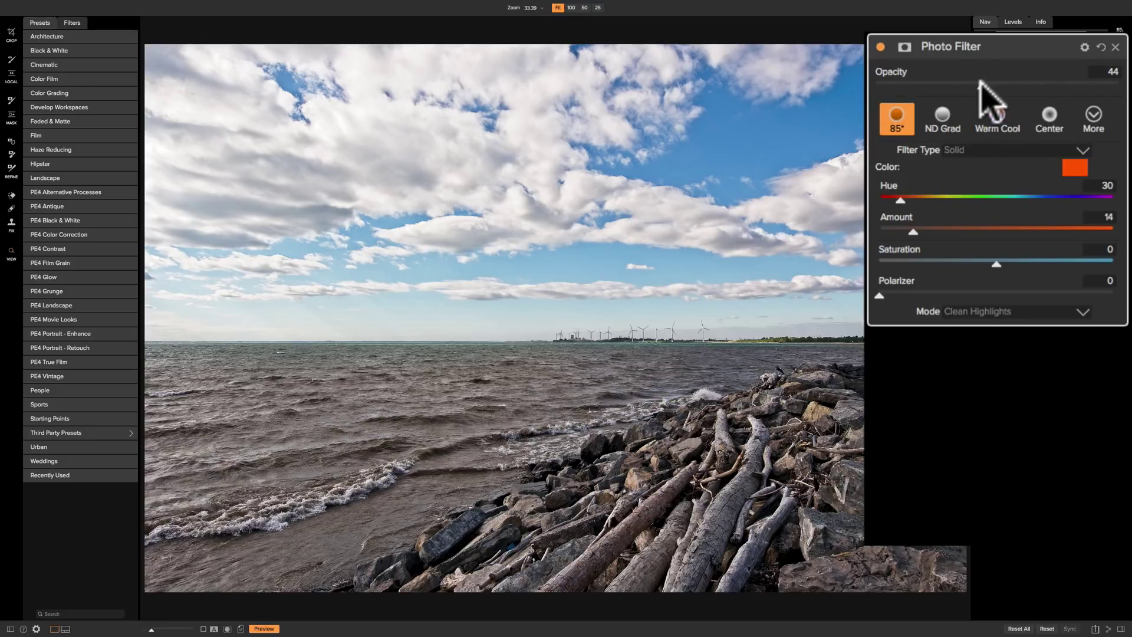
left_click_drag(983, 84, 995, 86)
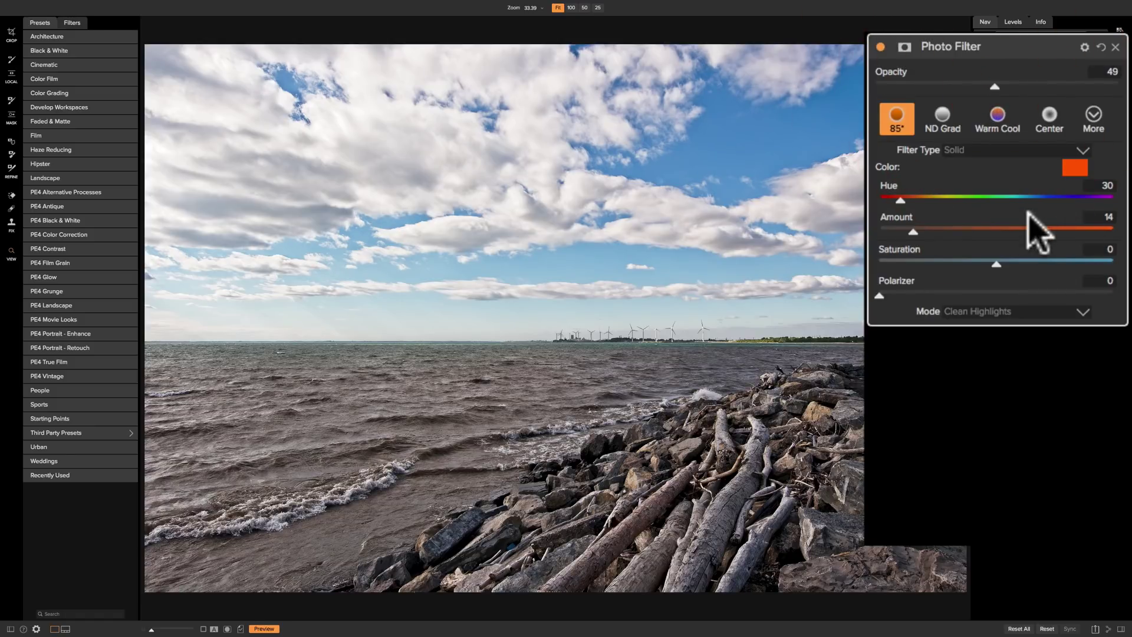
Save the current Photo Filter settings as a new style named My Style.
left_click(1094, 121)
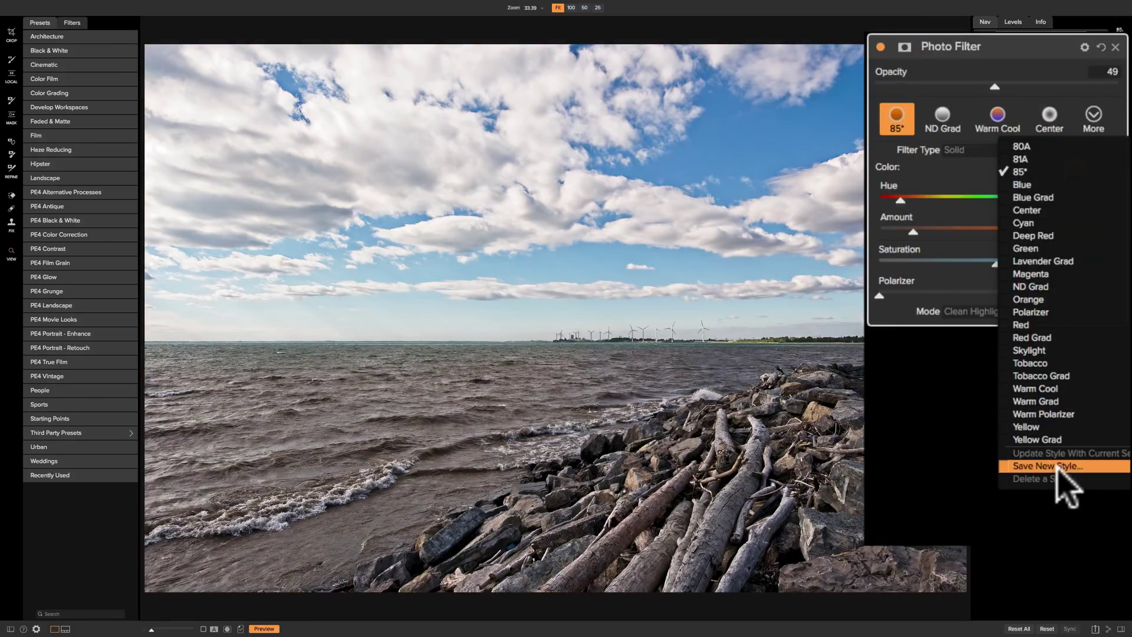
left_click(1056, 466)
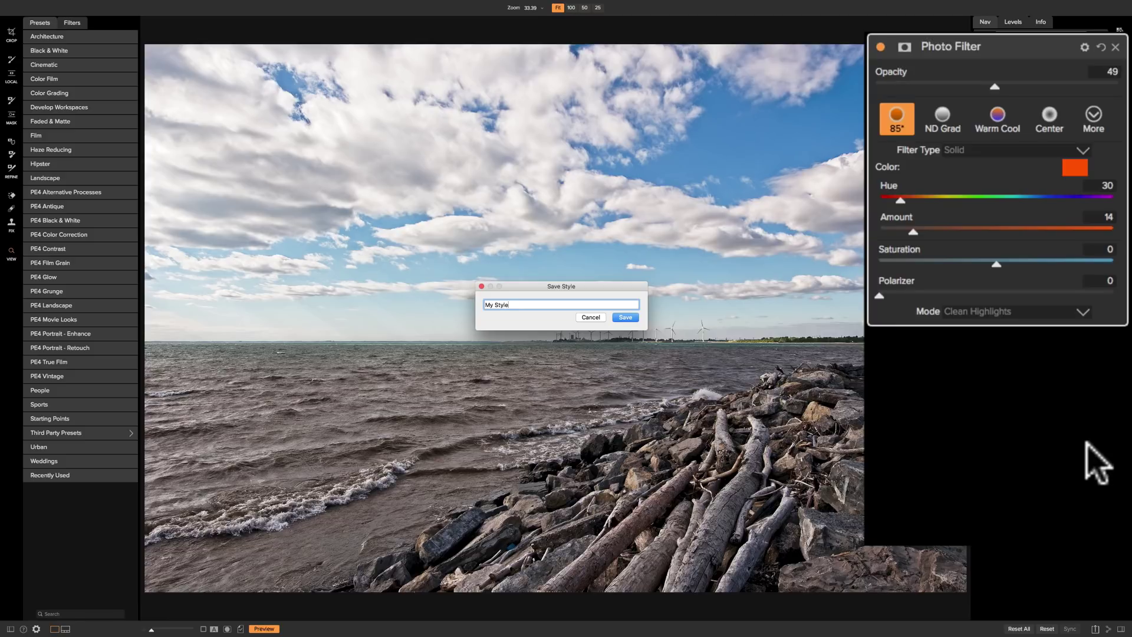
left_click(623, 317)
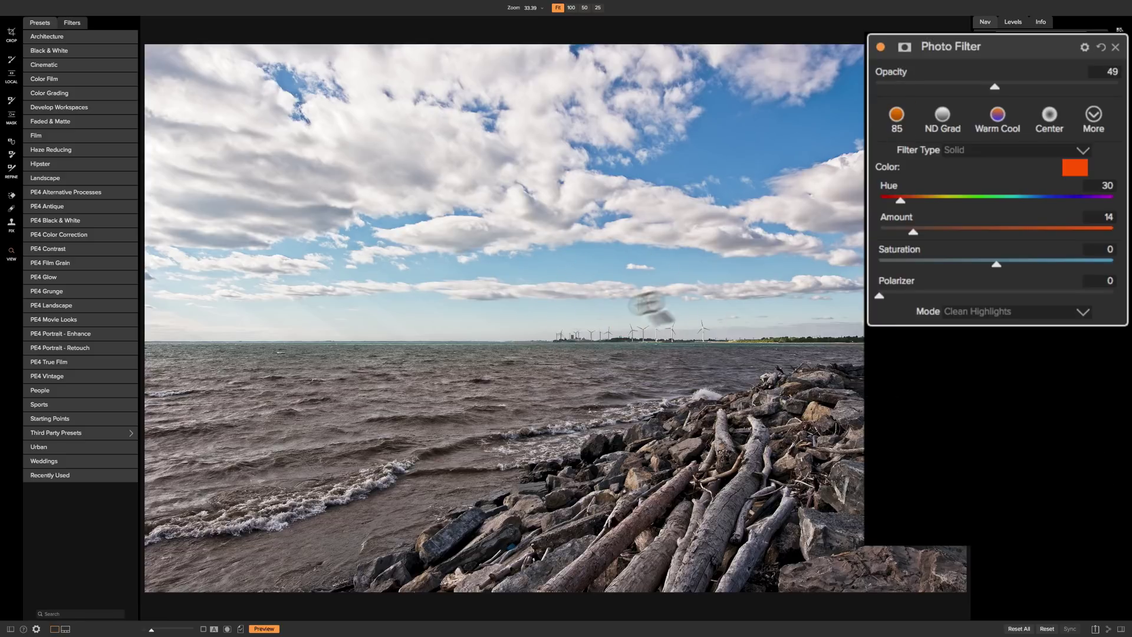
Check the style list for the saved style and remove the Photo Filter from the photo.
left_click(1092, 113)
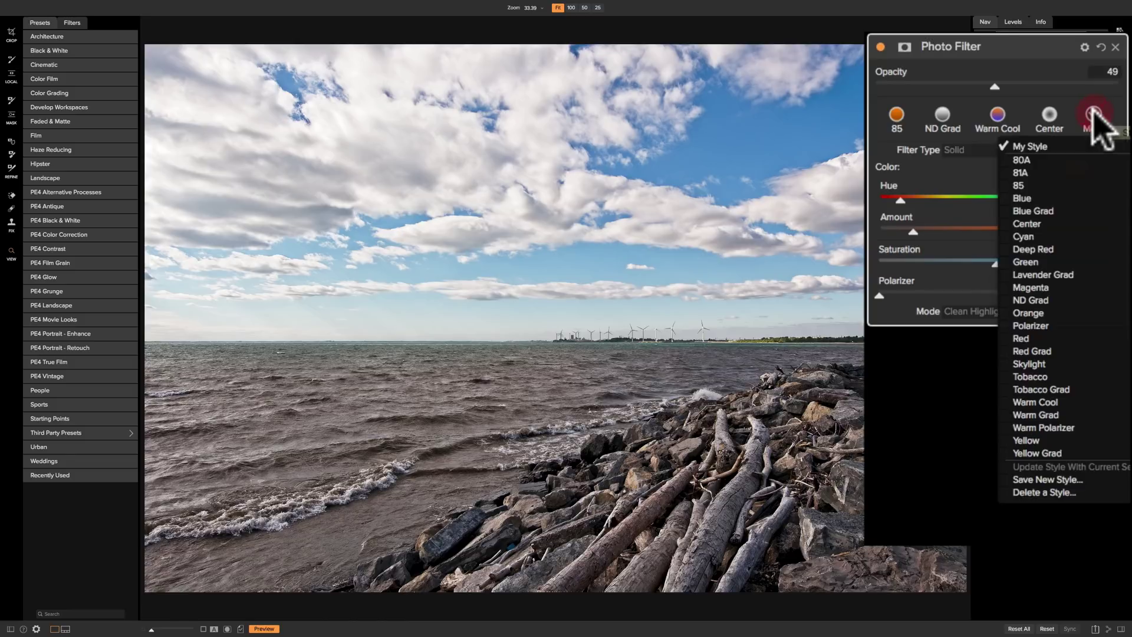
left_click(1115, 46)
left_click(1115, 46)
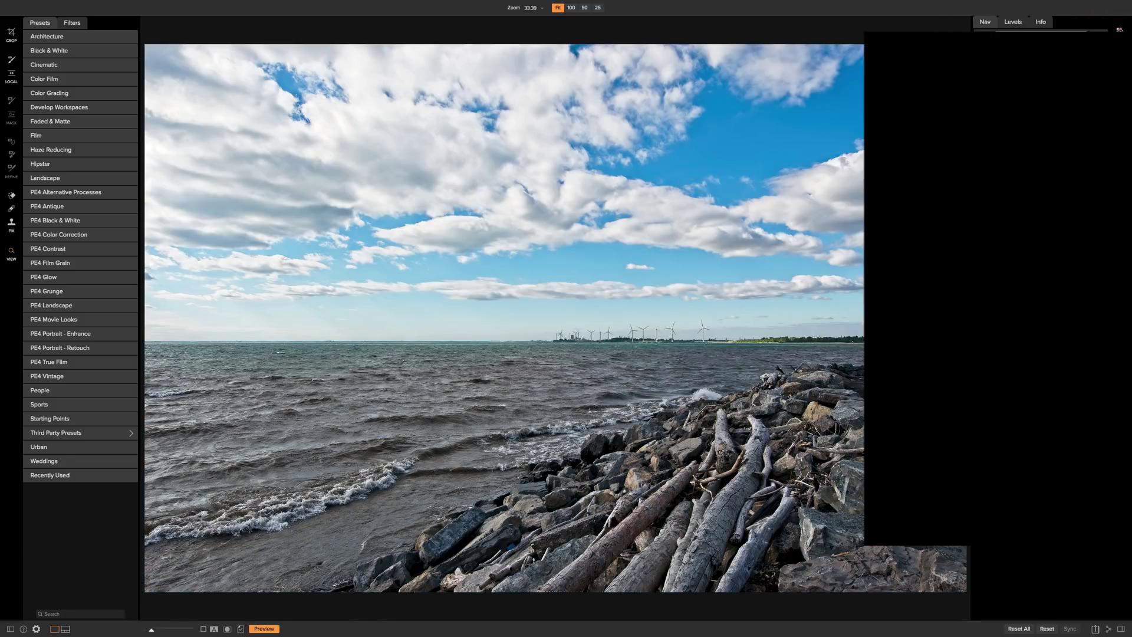
Add a fresh Photo Filter and apply the saved My Style to it.
left_click(1046, 93)
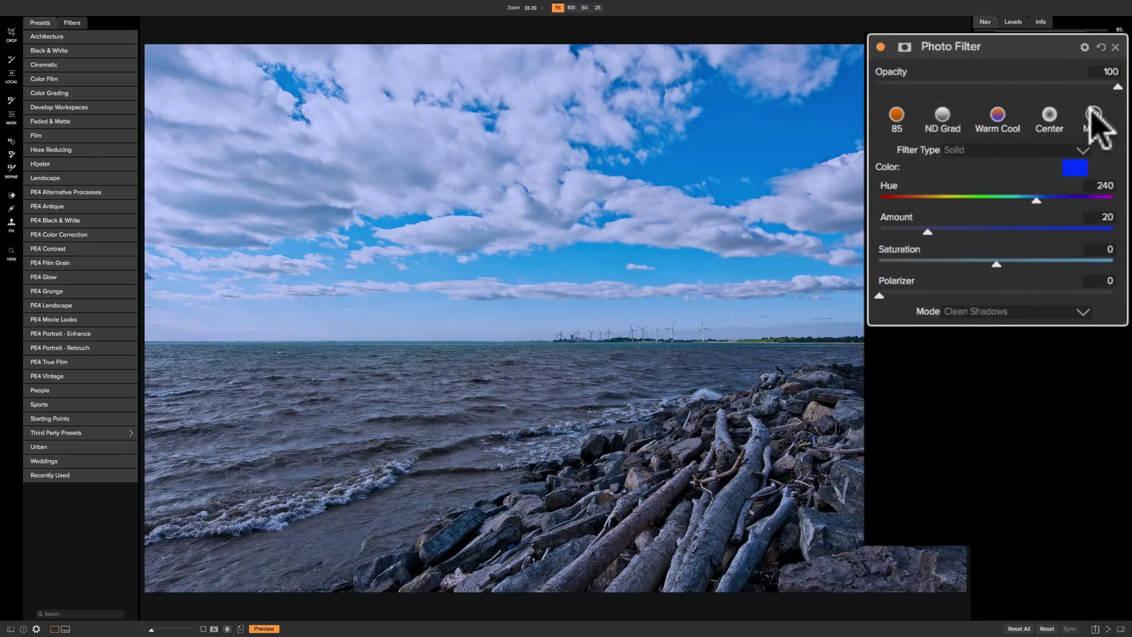
left_click(1094, 115)
left_click(1035, 147)
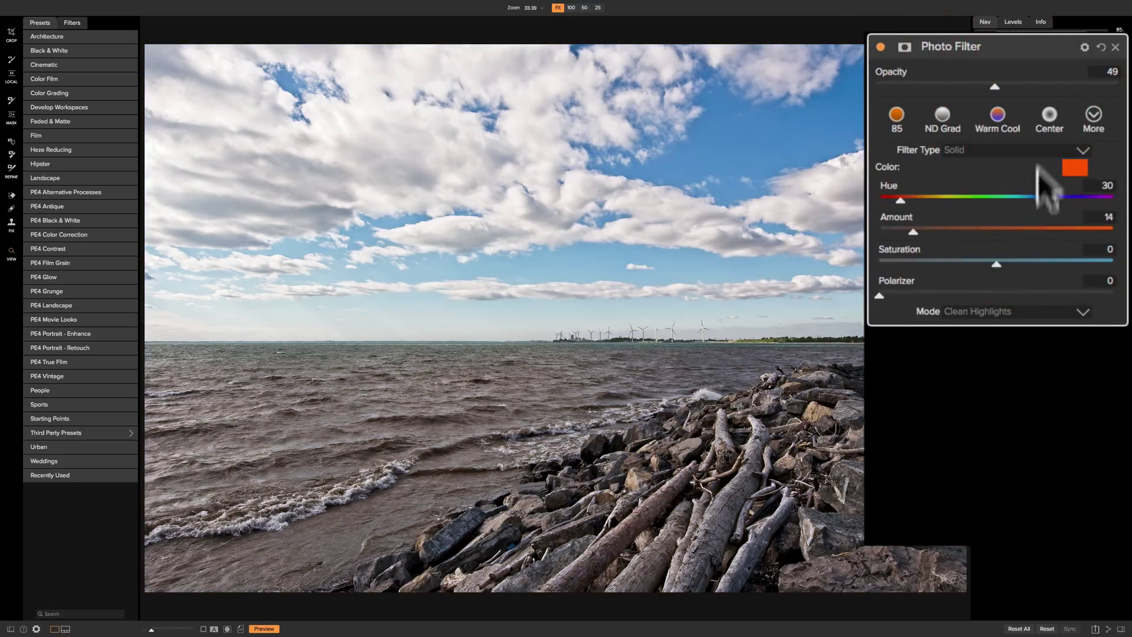